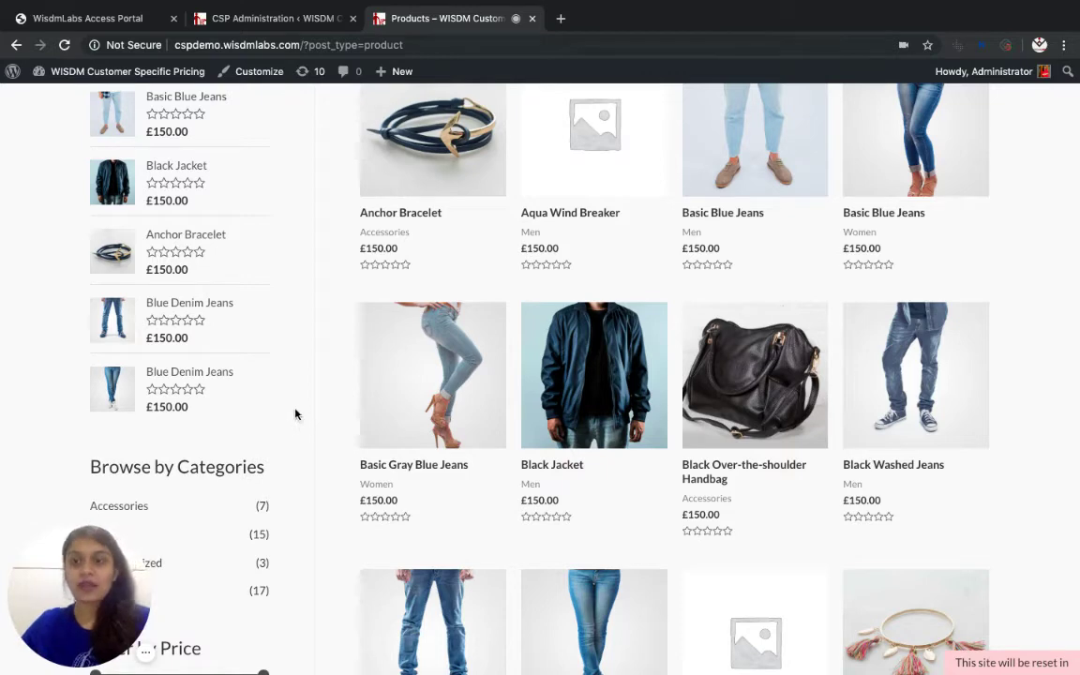
From the CSP admin tab, list all products and bring Blue Denim Jeans (£150.00) into view
{"action": "left_click", "coordinate": [274, 19]}
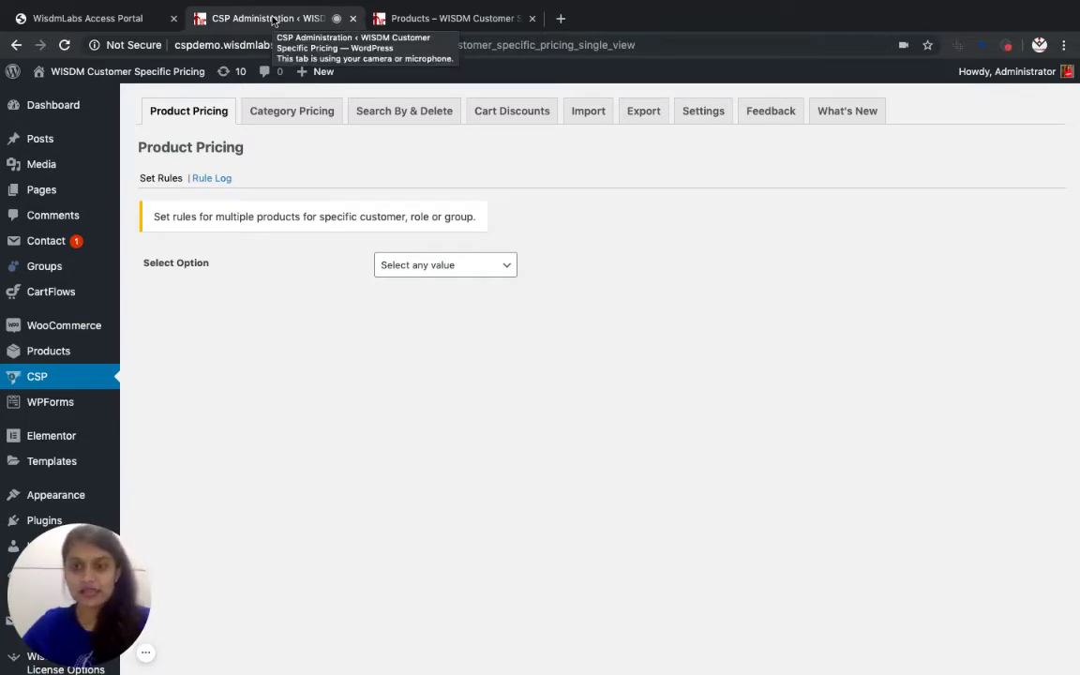
{"action": "left_click", "coordinate": [54, 351]}
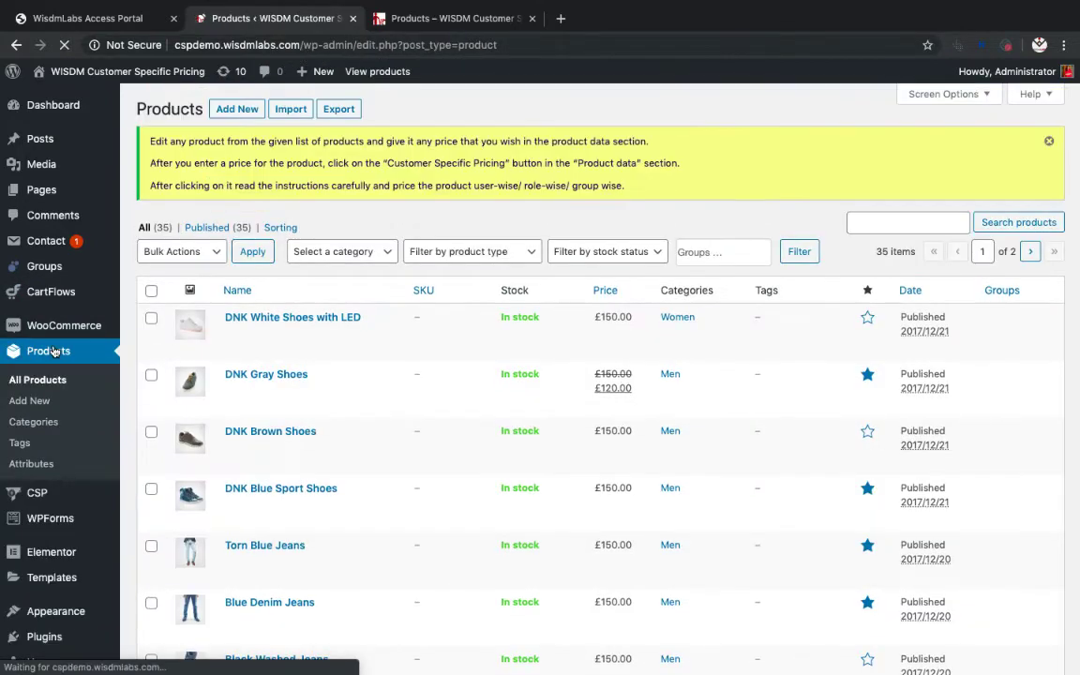
{"action": "scroll", "coordinate": [225, 375], "scroll_direction": "down", "scroll_amount": 2}
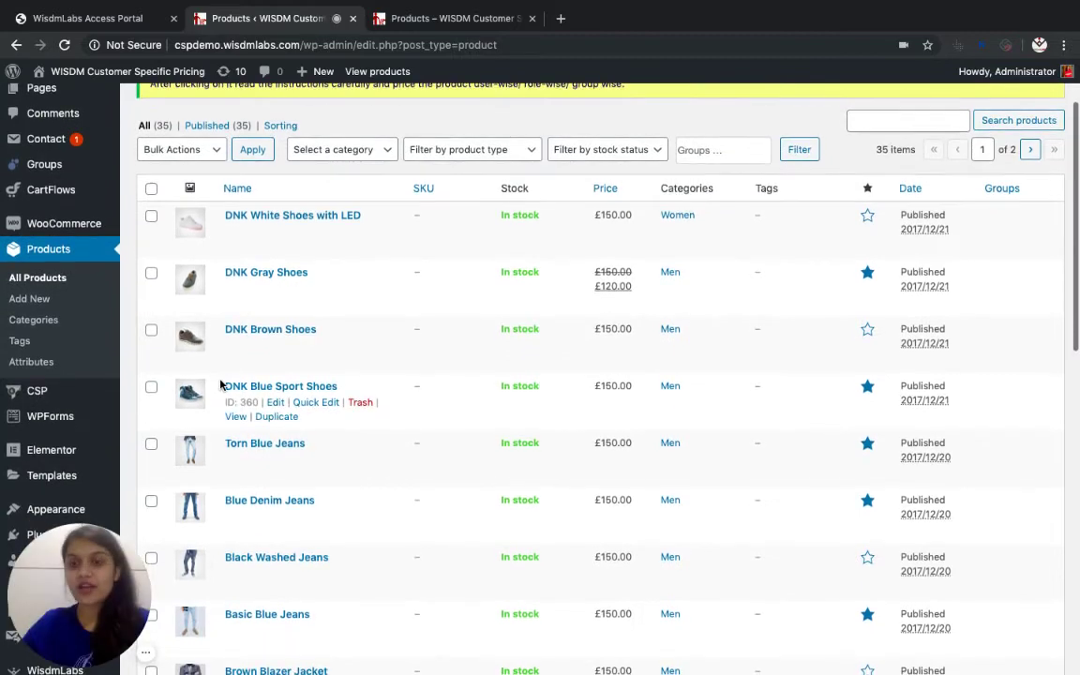
{"action": "scroll", "coordinate": [225, 380], "scroll_direction": "down", "scroll_amount": 2}
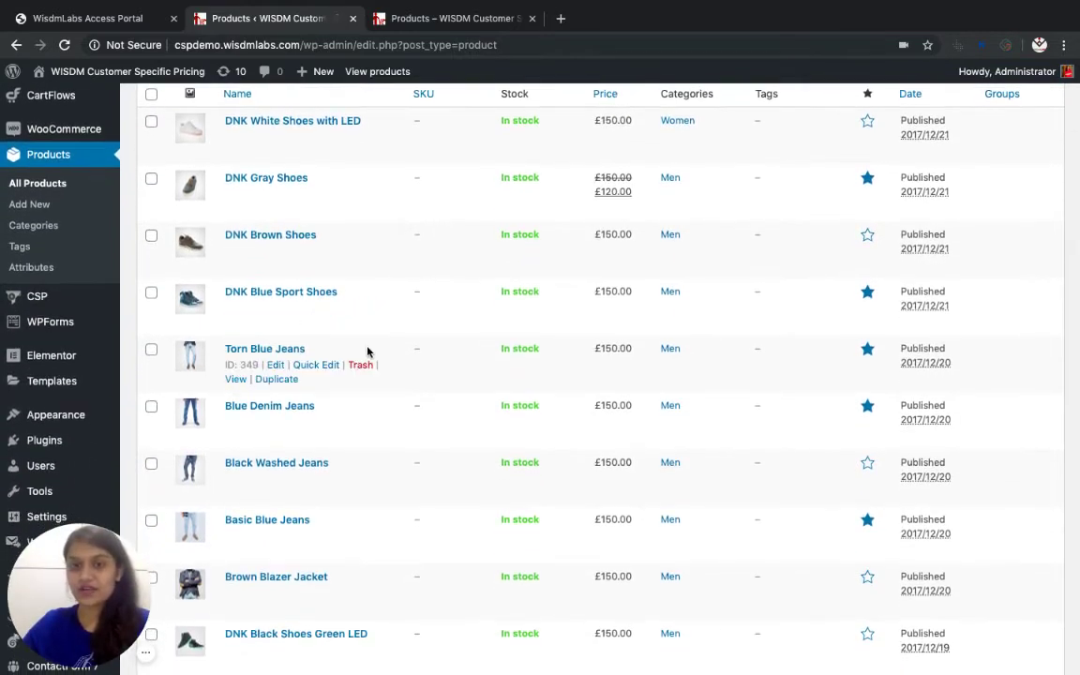
{"action": "scroll", "coordinate": [300, 366], "scroll_direction": "up", "scroll_amount": 1}
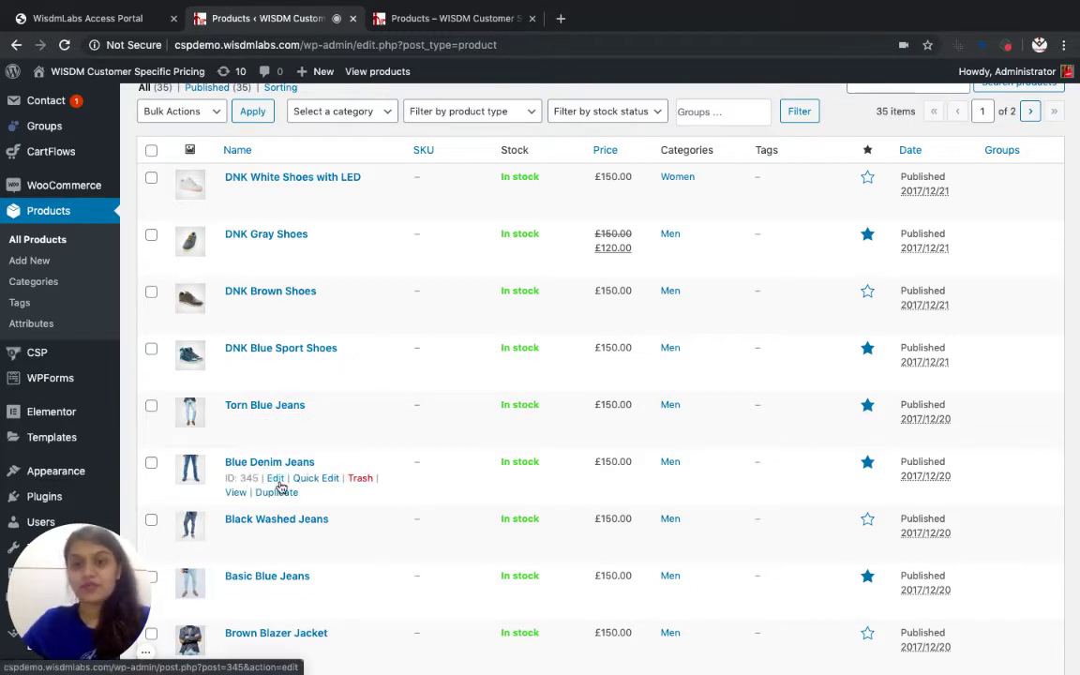
Edit Blue Denim Jeans and show its Customer Specific Pricing settings
{"action": "left_click", "coordinate": [275, 478]}
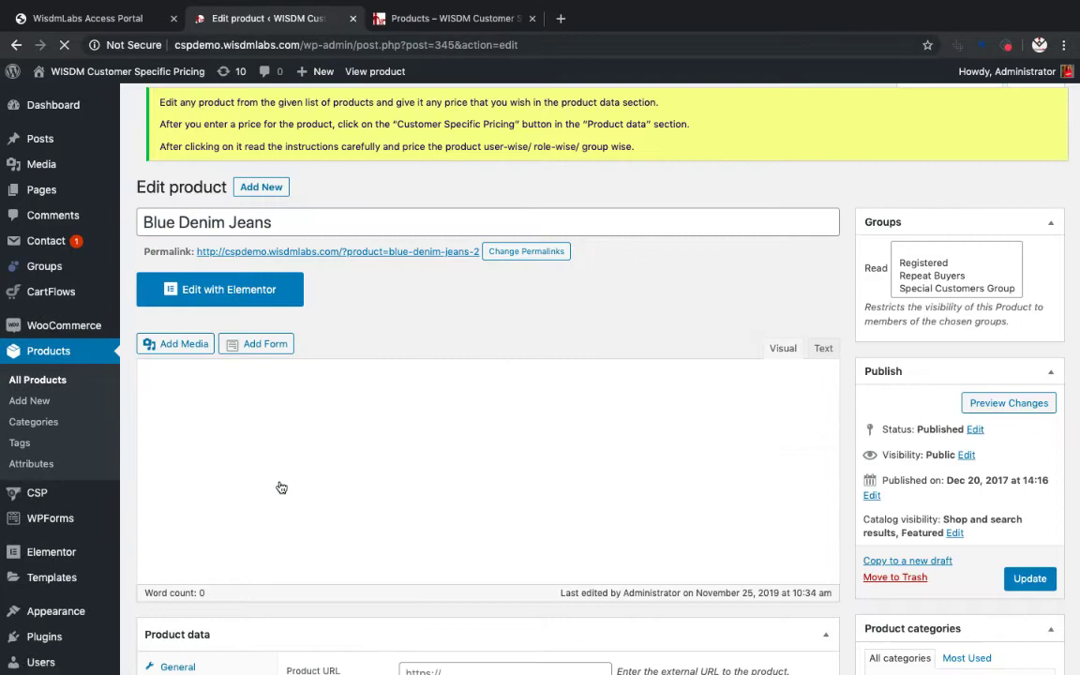
{"action": "scroll", "coordinate": [388, 476], "scroll_direction": "down", "scroll_amount": 5}
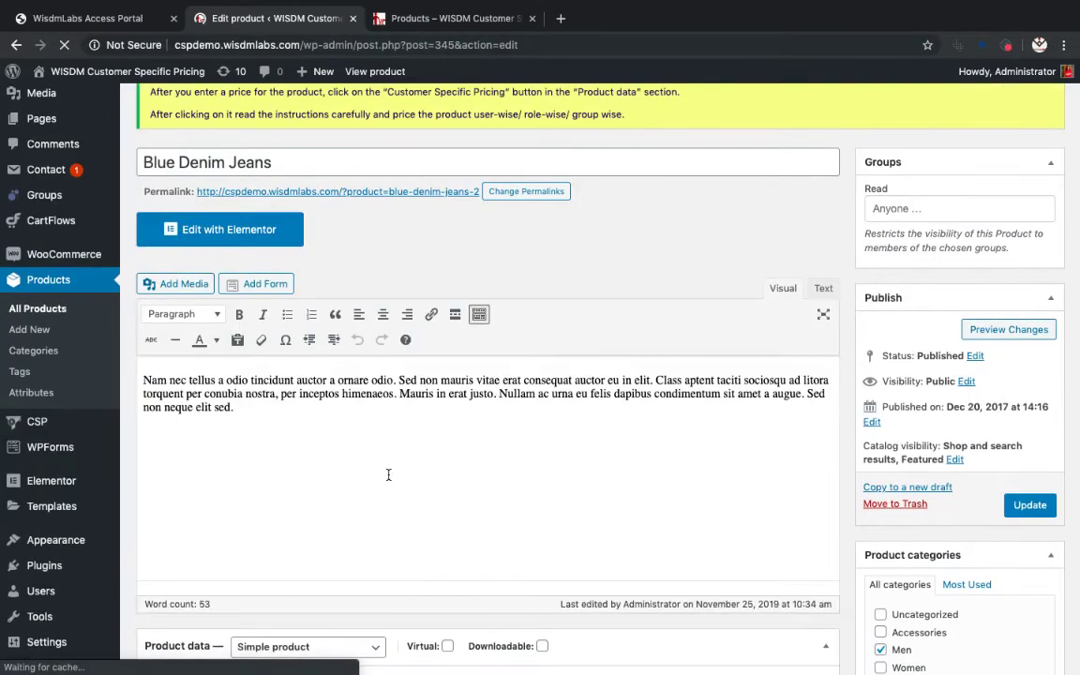
{"action": "scroll", "coordinate": [388, 478], "scroll_direction": "down", "scroll_amount": 3}
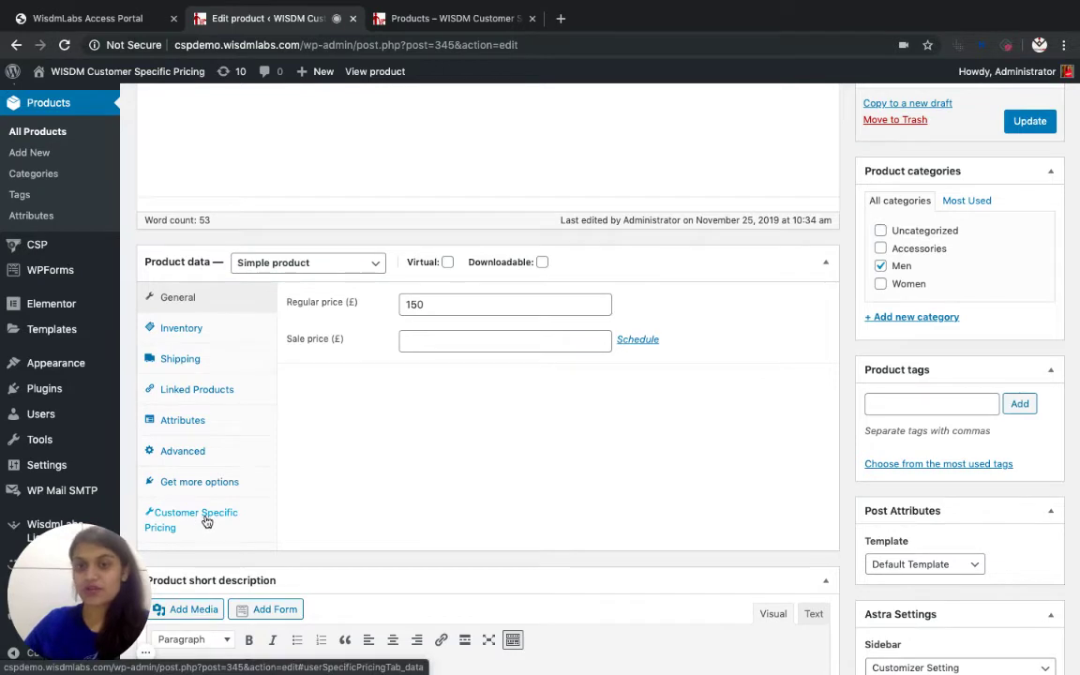
{"action": "left_click", "coordinate": [206, 521]}
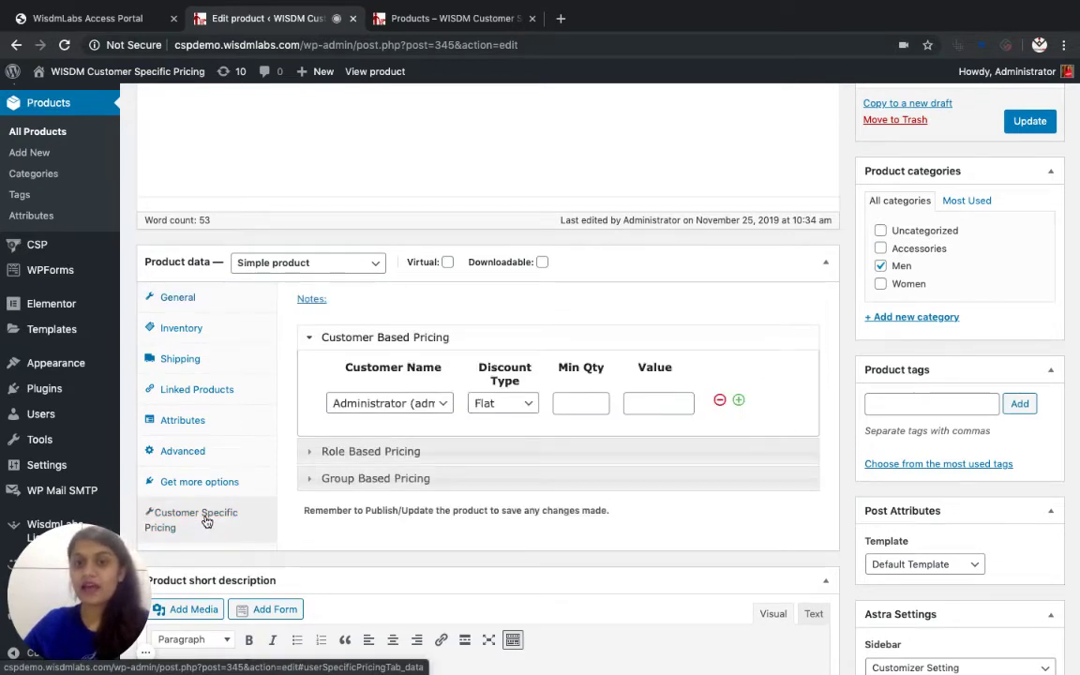
Add a customer rule for the chosen customer: % discount, value 50, minimum quantity 10
{"action": "left_click", "coordinate": [373, 402]}
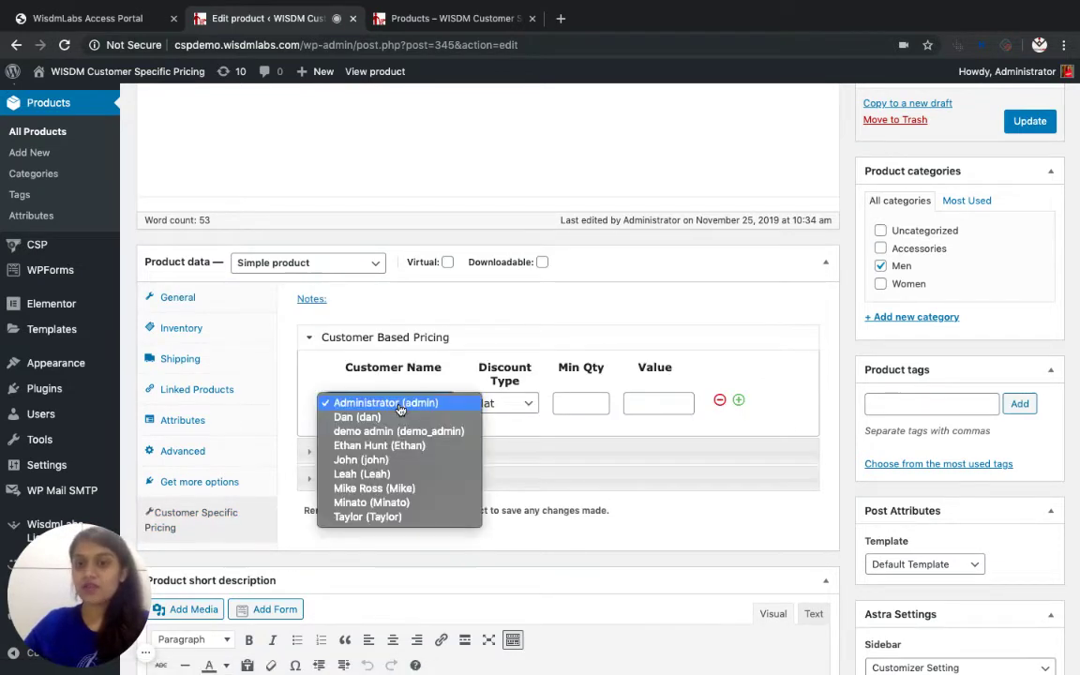
{"action": "left_click", "coordinate": [398, 420]}
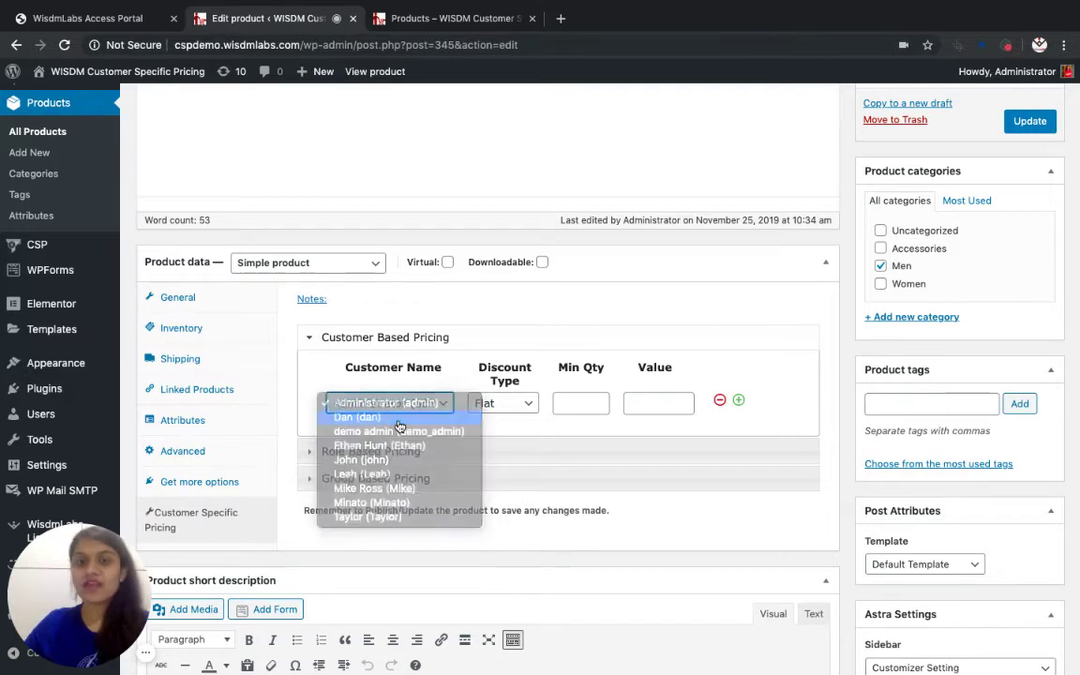
{"action": "left_click", "coordinate": [529, 407]}
{"action": "left_click", "coordinate": [520, 416]}
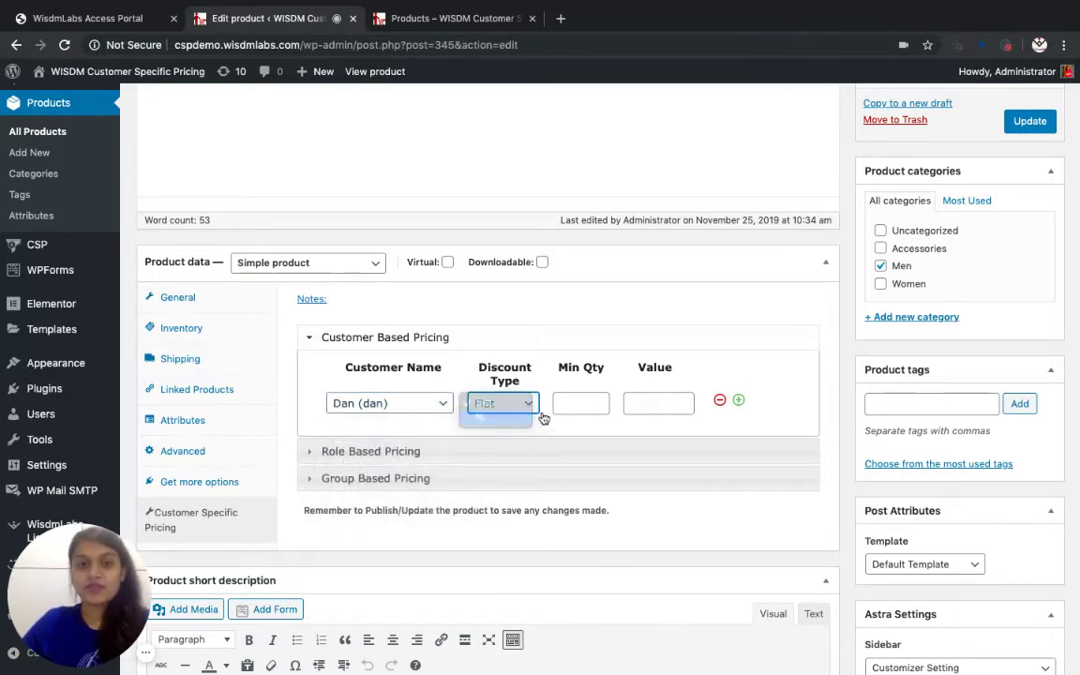
{"action": "left_click", "coordinate": [654, 404]}
{"action": "type", "text": "50"}
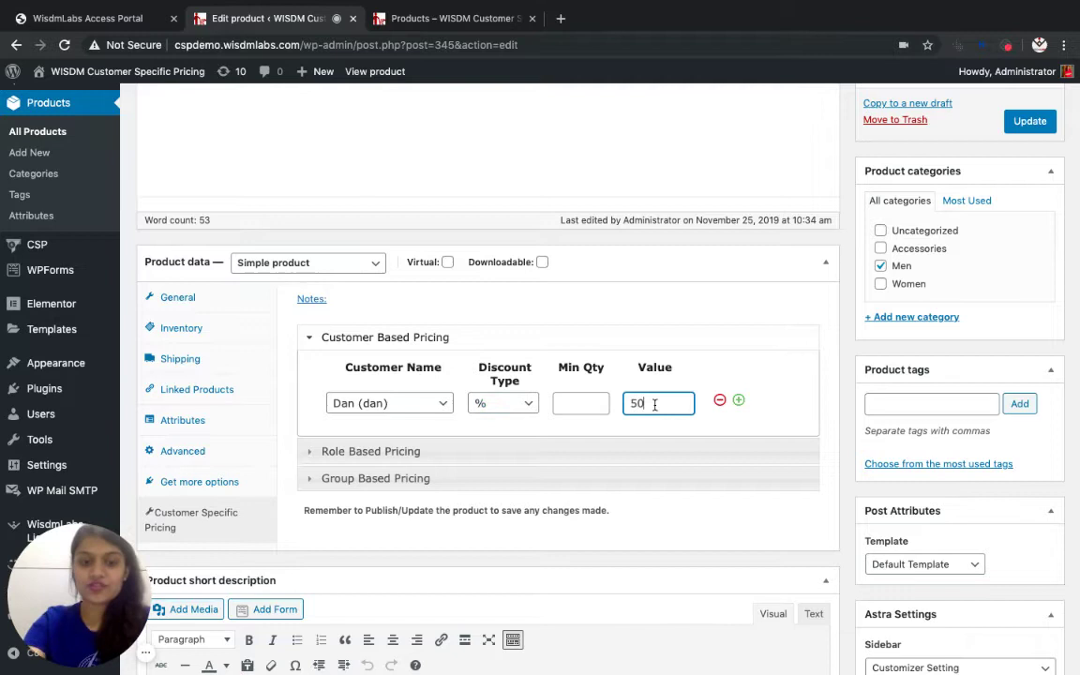
{"action": "left_click", "coordinate": [588, 400]}
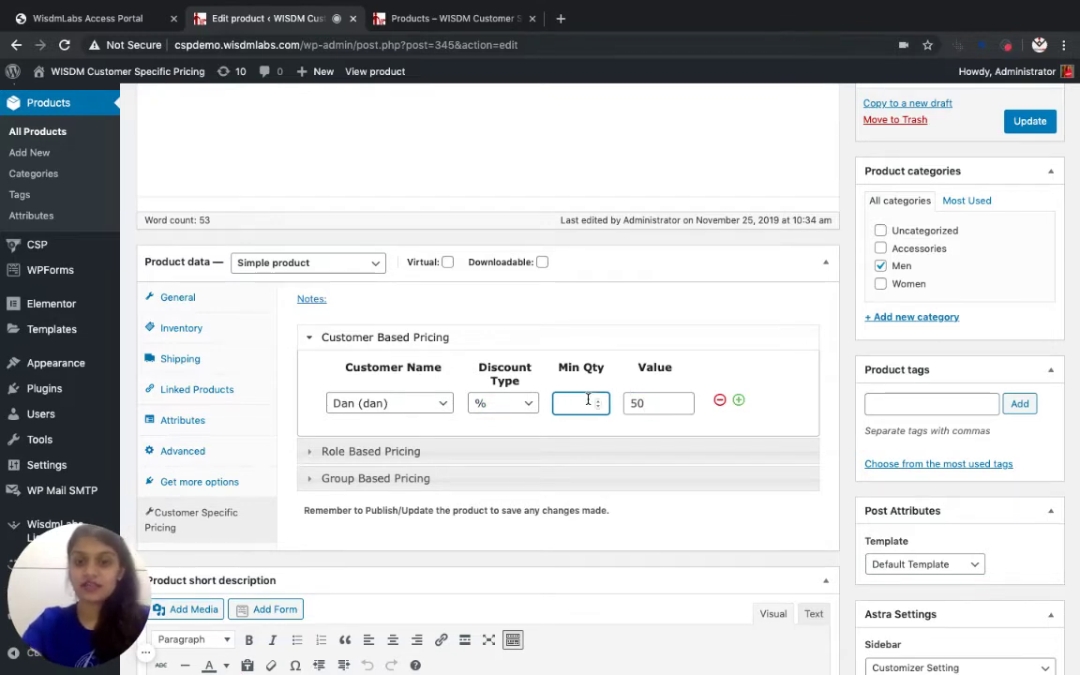
{"action": "type", "text": "10"}
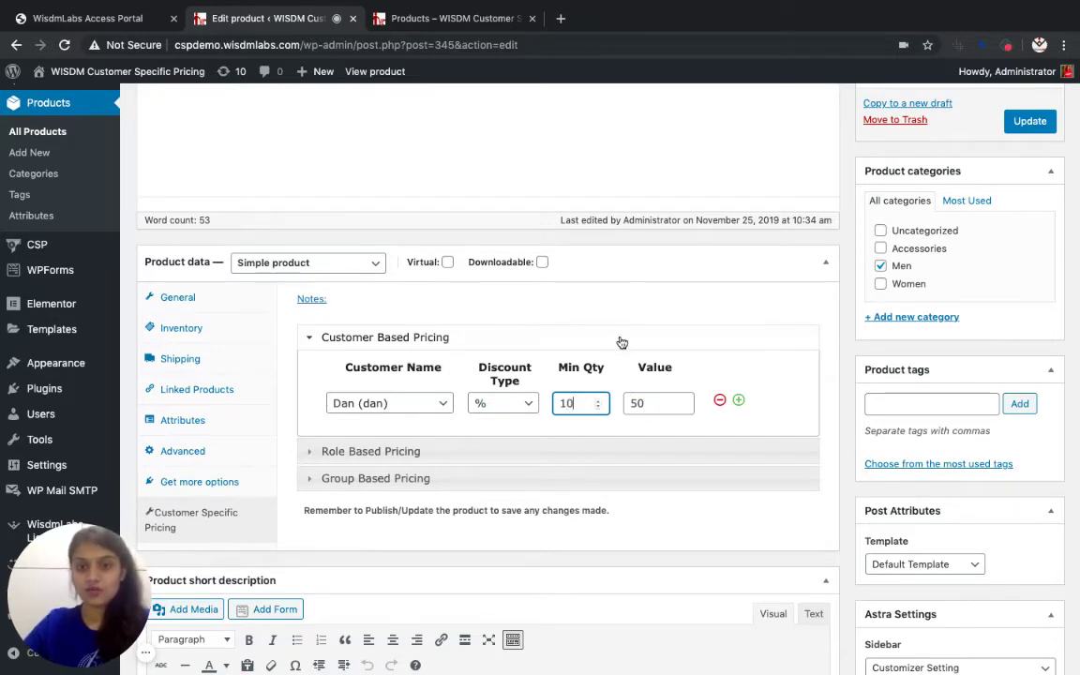
{"action": "left_click", "coordinate": [759, 419]}
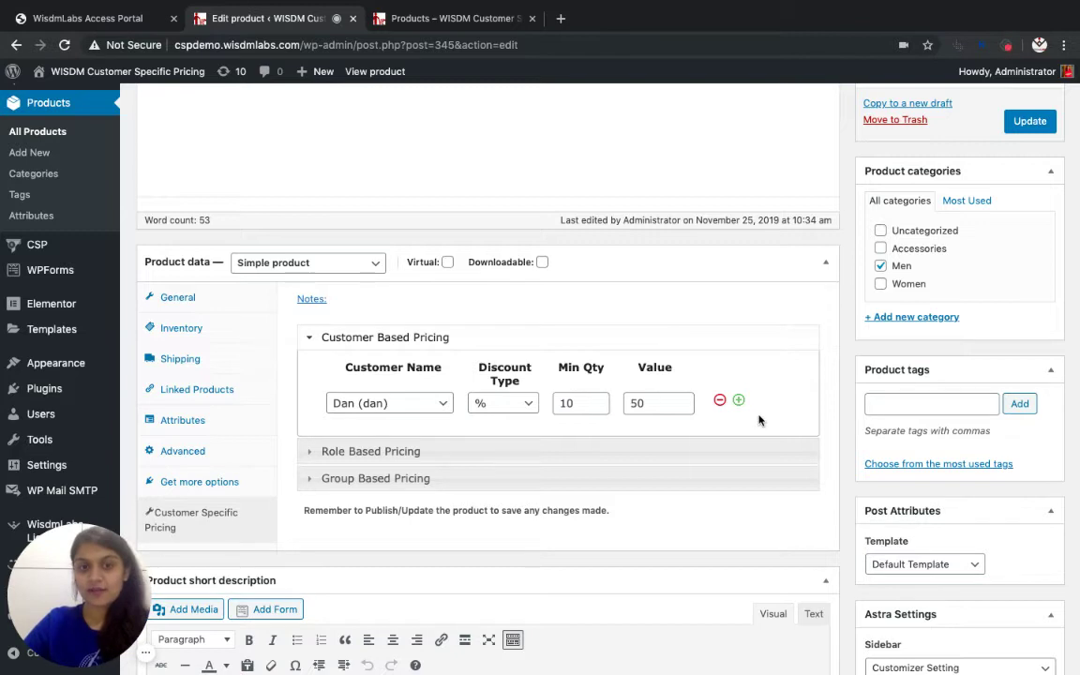
In Role Based Pricing, give Shop manager a flat value of 100 from minimum quantity 5
{"action": "left_click", "coordinate": [694, 449]}
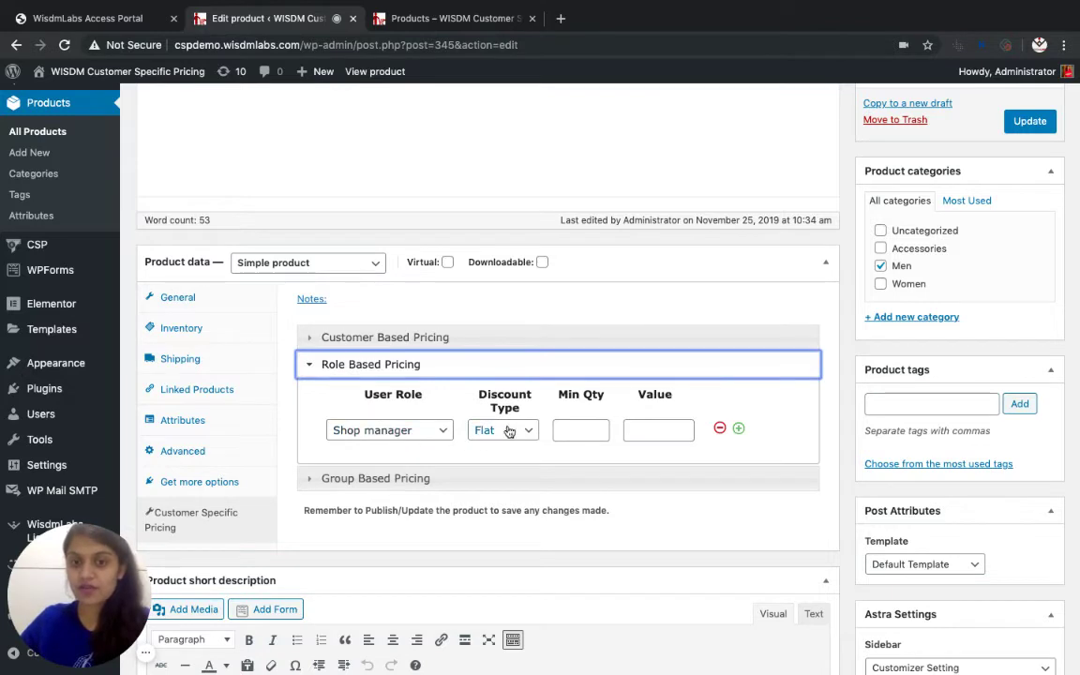
{"action": "left_click", "coordinate": [643, 431]}
{"action": "type", "text": "1"}
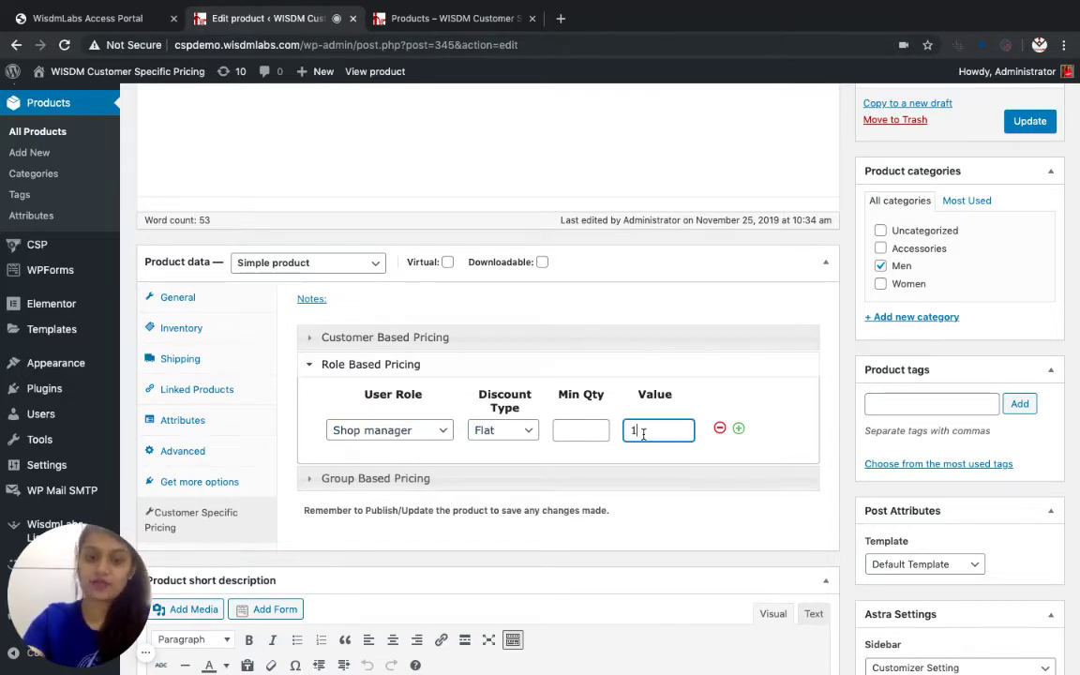
{"action": "type", "text": "00"}
{"action": "left_click", "coordinate": [788, 429]}
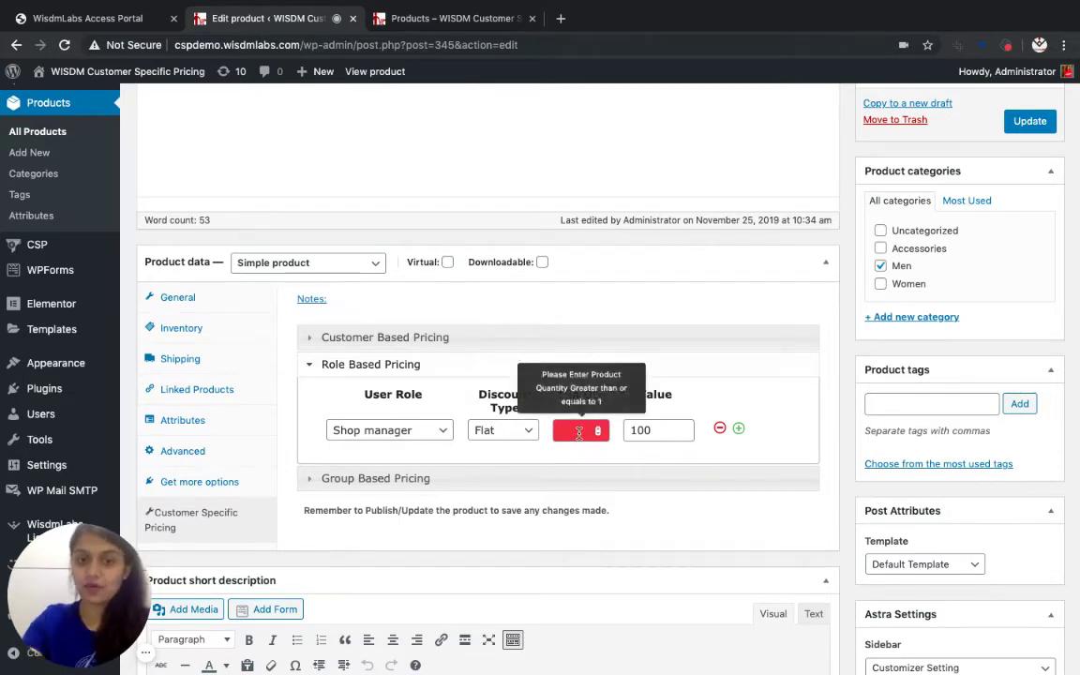
{"action": "left_click", "coordinate": [578, 432]}
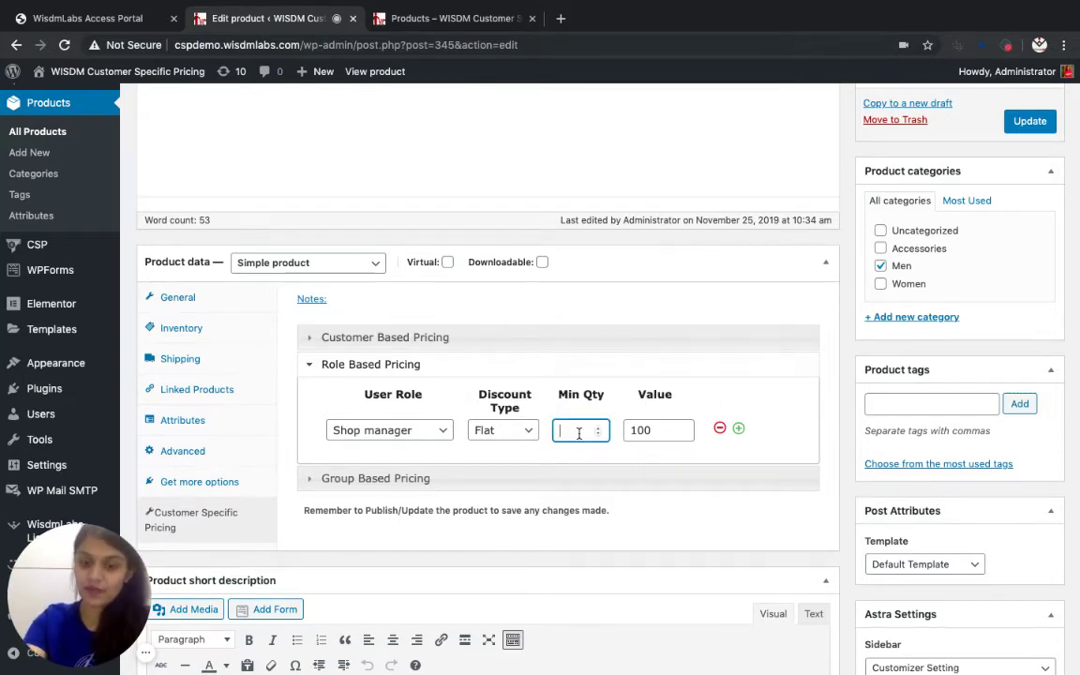
{"action": "type", "text": "5"}
{"action": "left_click", "coordinate": [800, 416]}
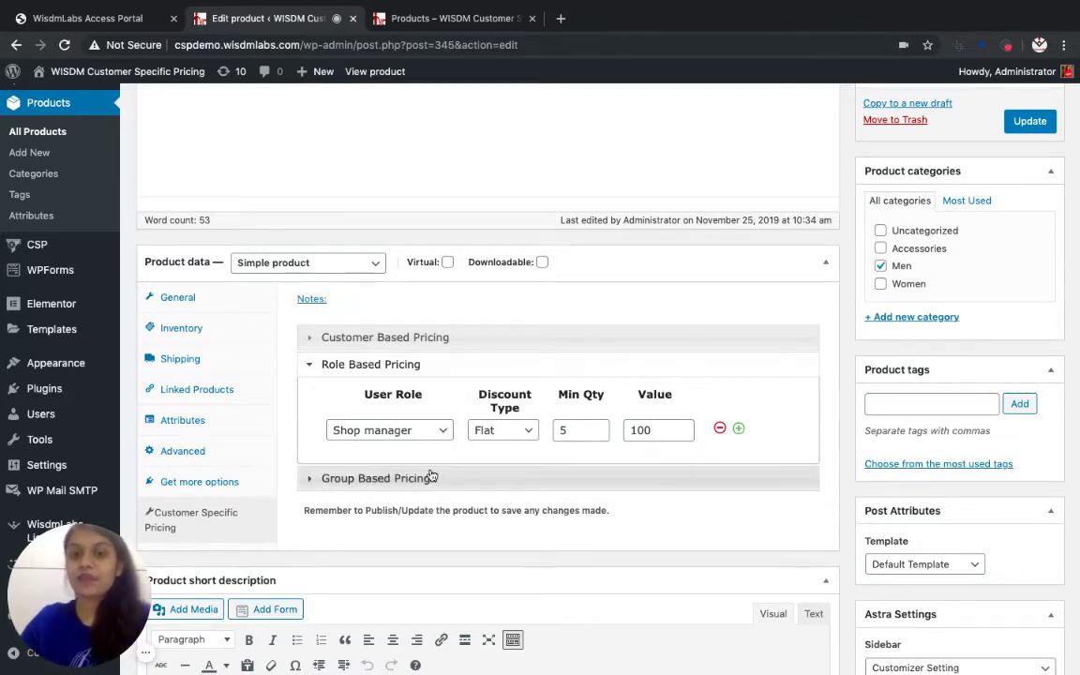
Start a Group Based Pricing rule for Special Customers with a % discount type
{"action": "left_click", "coordinate": [499, 343]}
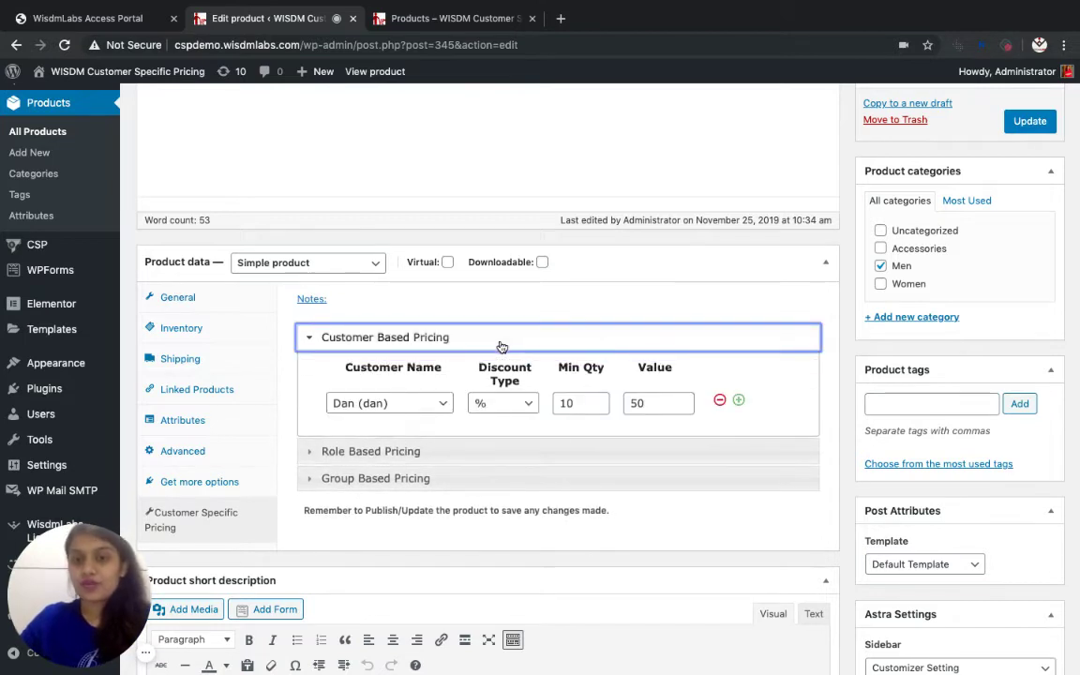
{"action": "left_click", "coordinate": [423, 479]}
{"action": "left_click", "coordinate": [502, 456]}
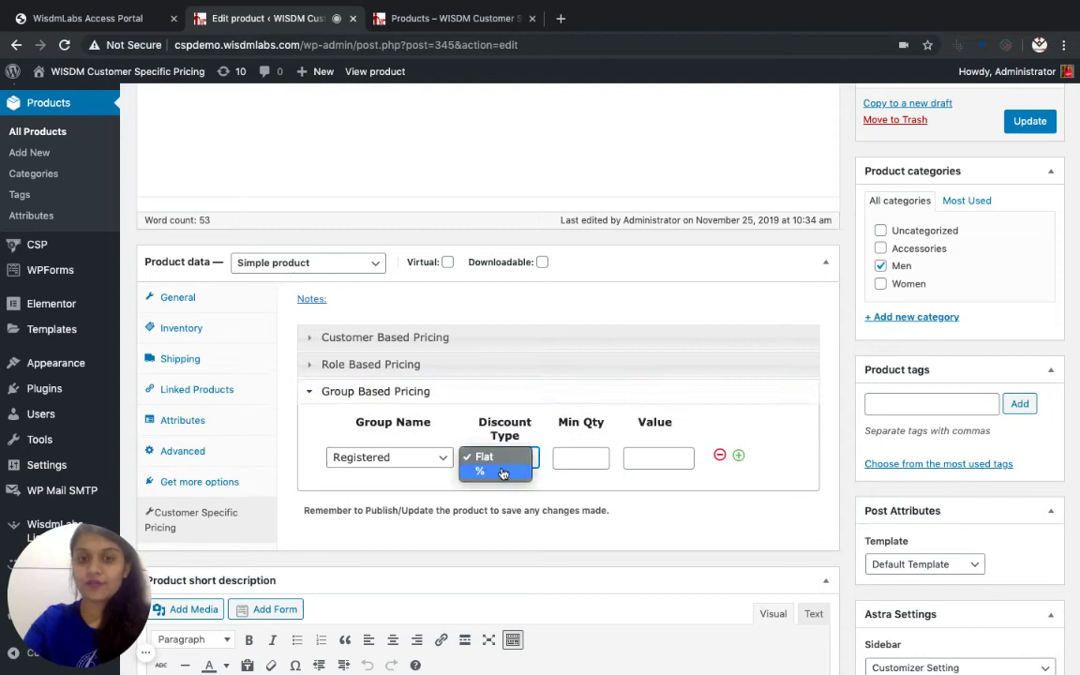
{"action": "left_click", "coordinate": [500, 472]}
{"action": "left_click", "coordinate": [423, 459]}
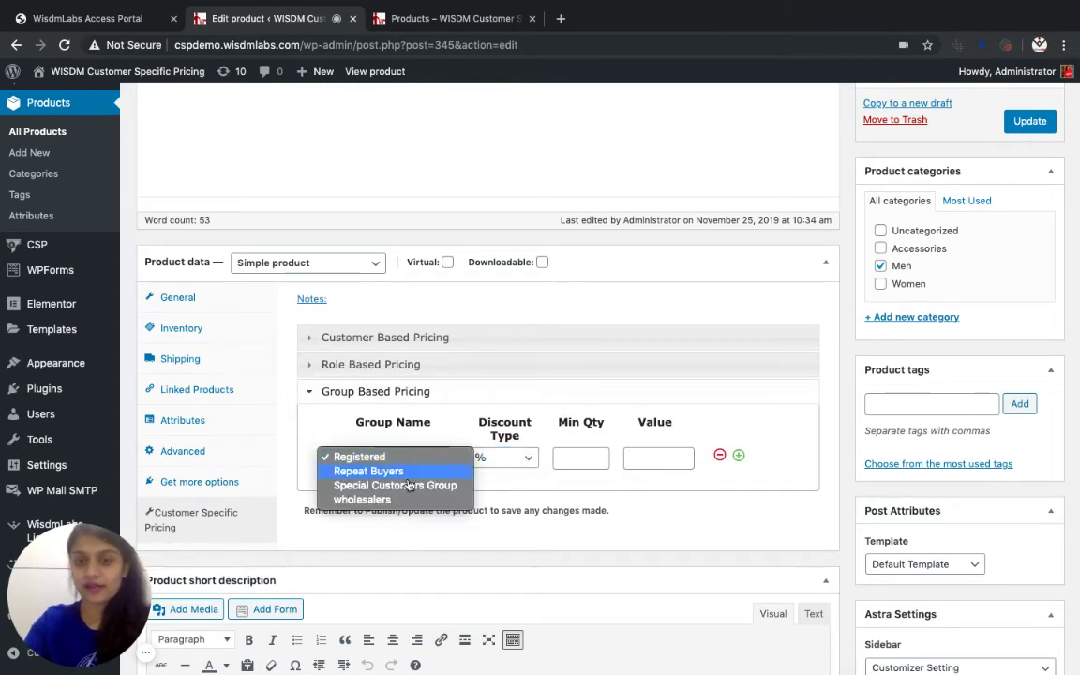
{"action": "left_click", "coordinate": [395, 485]}
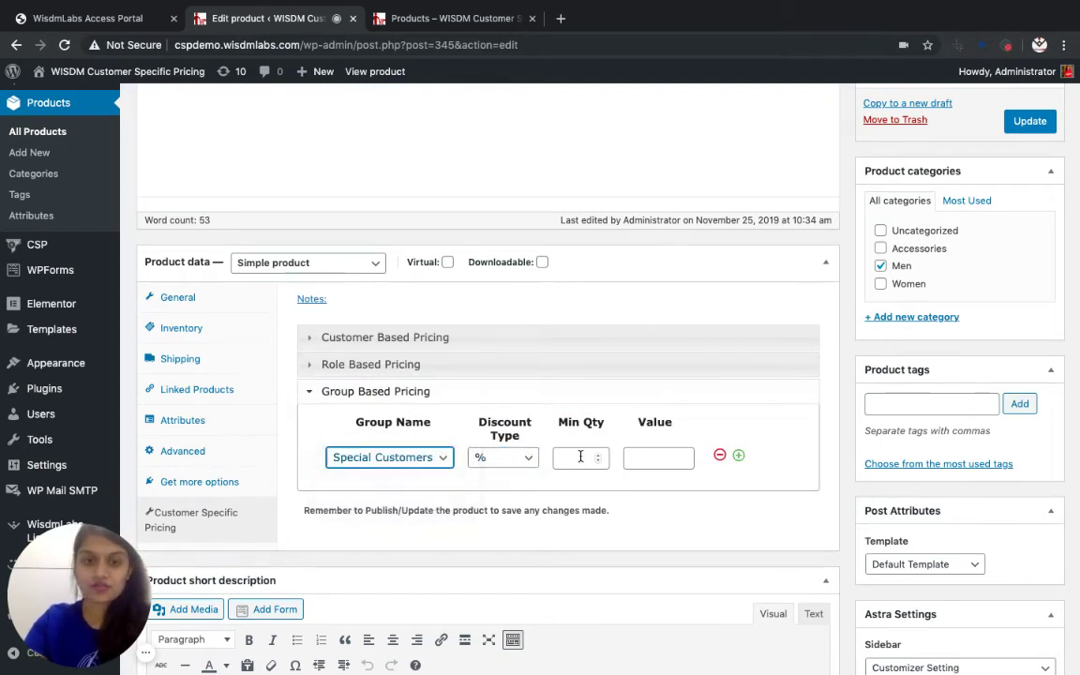
Enter minimum quantity 3 and discount value 15 for the Special Customers group rule
{"action": "left_click", "coordinate": [576, 458]}
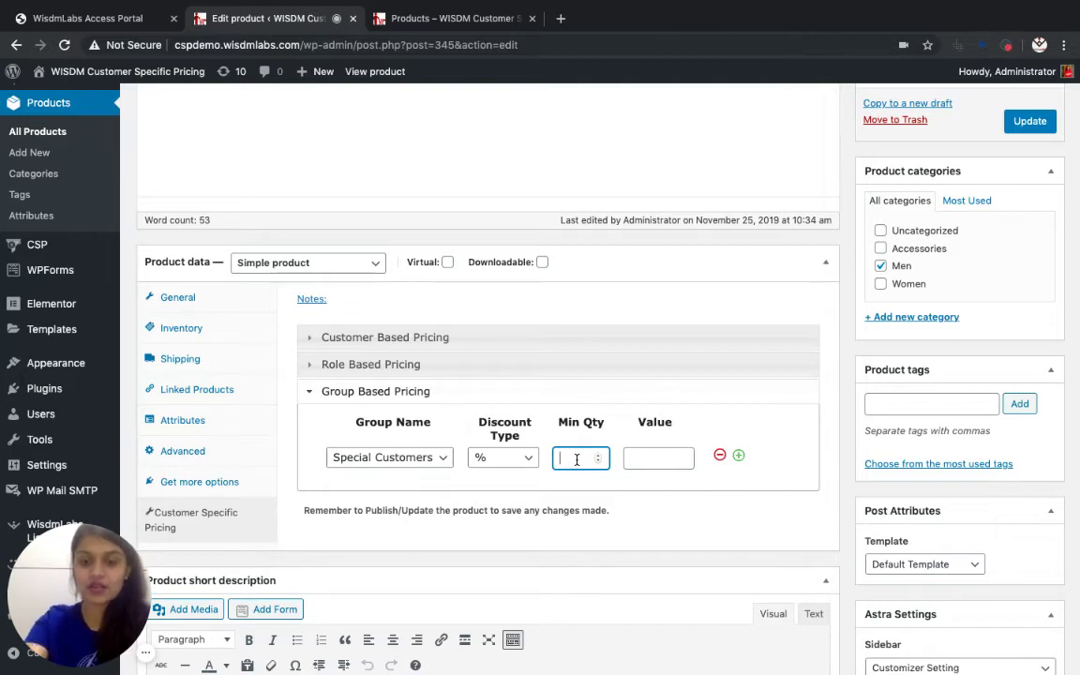
{"action": "type", "text": "3"}
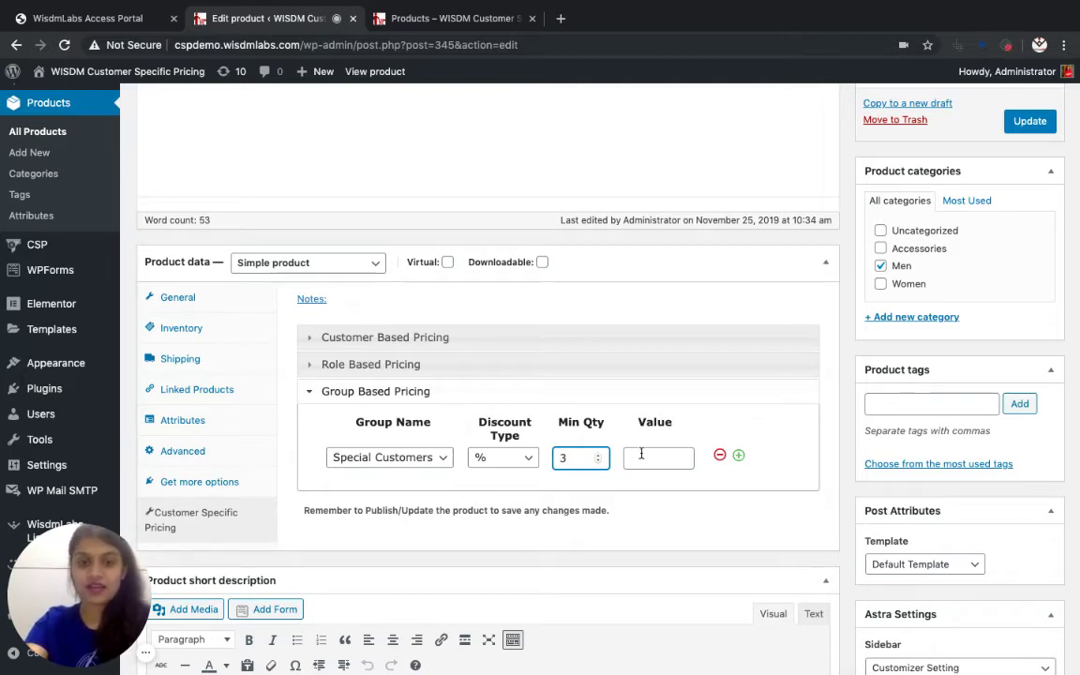
{"action": "left_click", "coordinate": [648, 452]}
{"action": "type", "text": "130"}
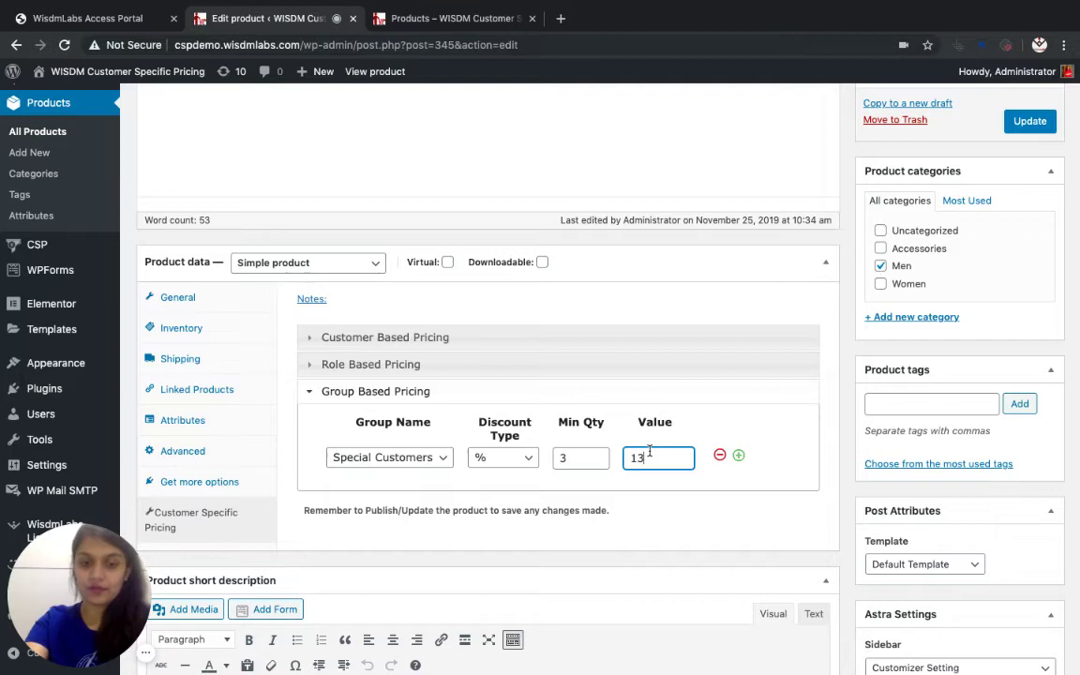
{"action": "key", "text": "BackSpace"}
{"action": "key", "text": "BackSpace"}
{"action": "key", "text": "BackSpace"}
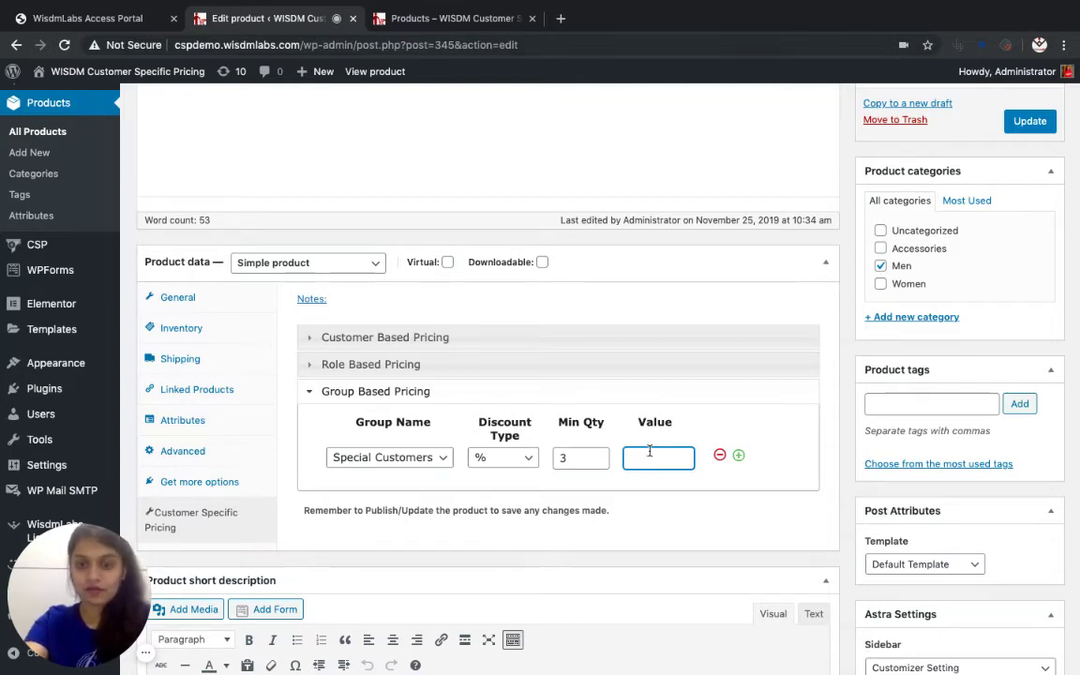
{"action": "type", "text": "15"}
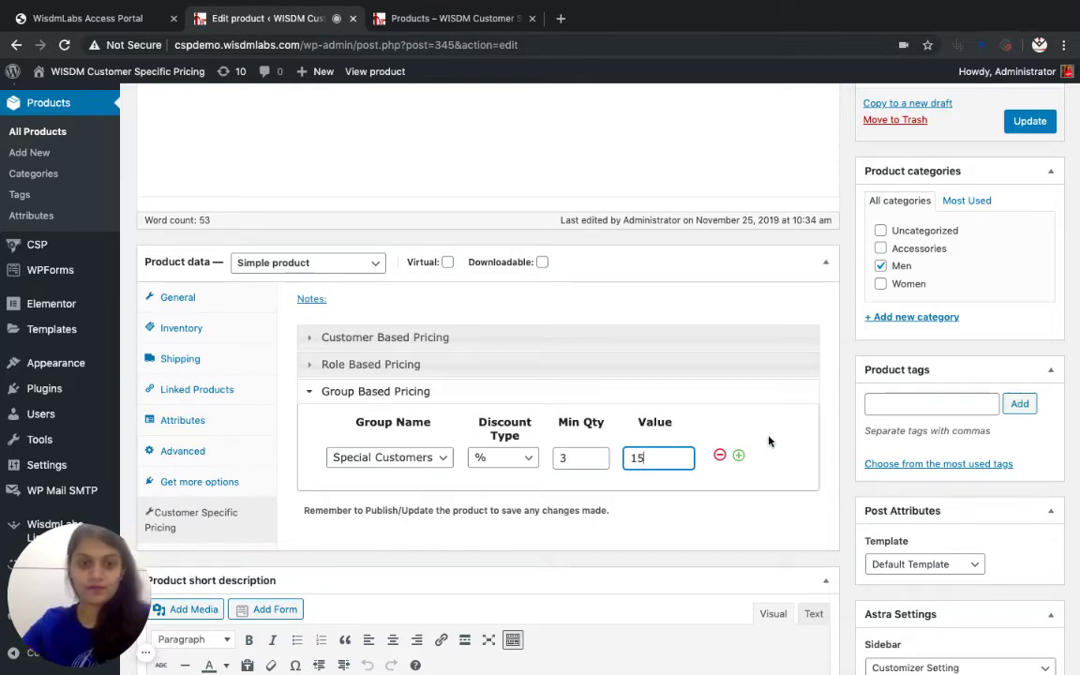
{"action": "left_click", "coordinate": [768, 441]}
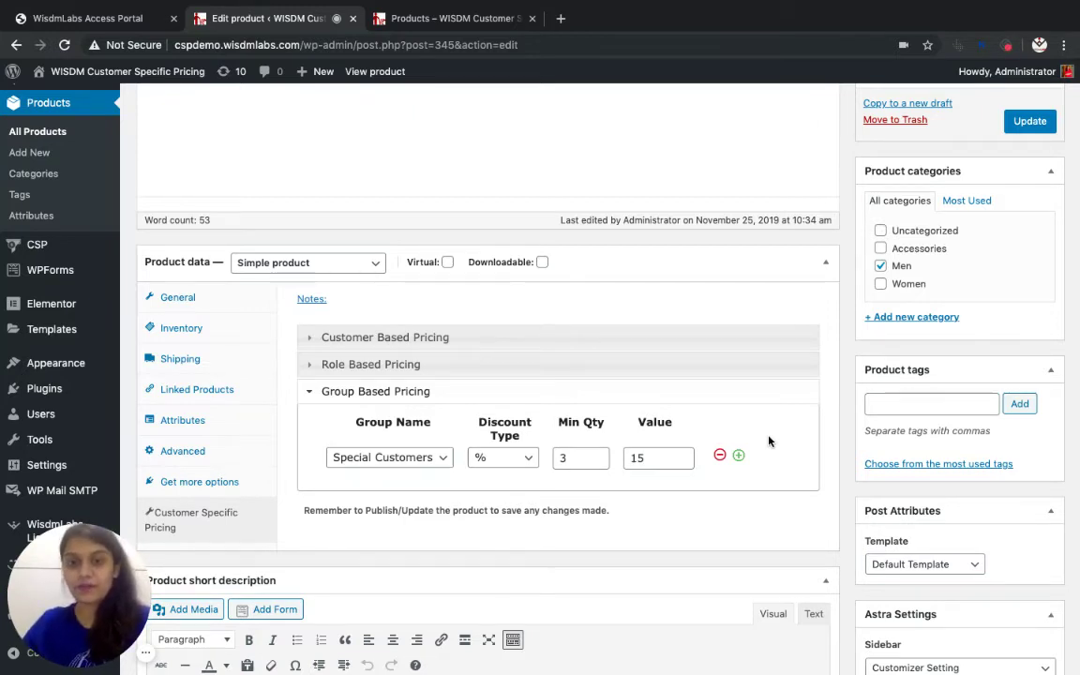
Update Blue Denim Jeans so the customer, role and group pricing rules are stored
{"action": "left_click", "coordinate": [1027, 122]}
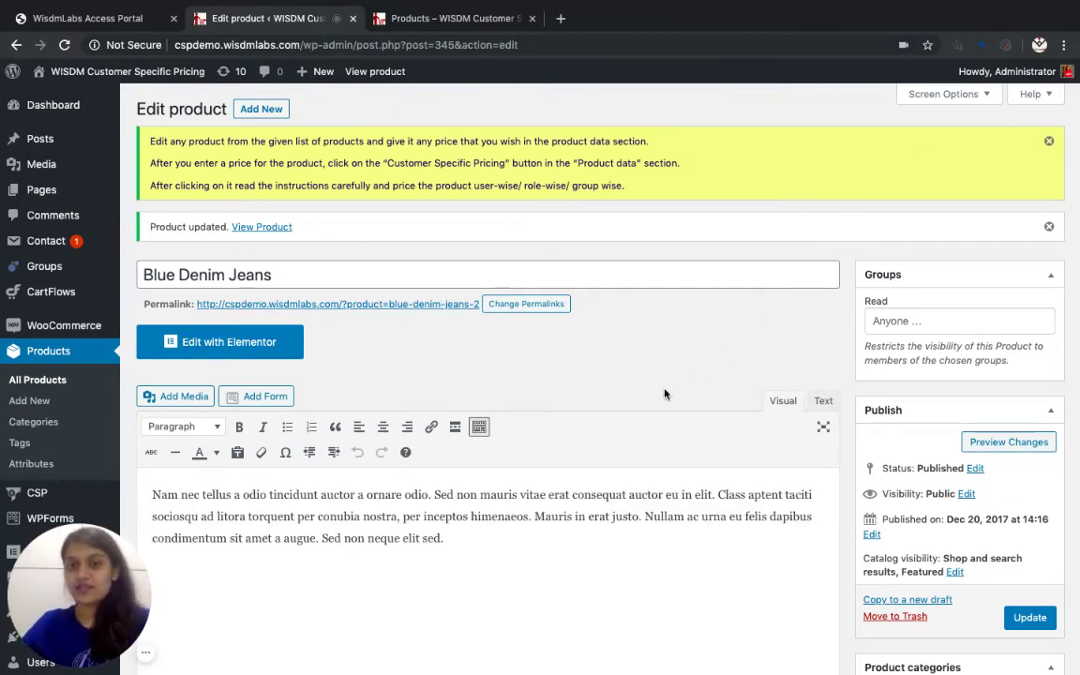
{"action": "scroll", "coordinate": [615, 486], "scroll_direction": "down", "scroll_amount": 2}
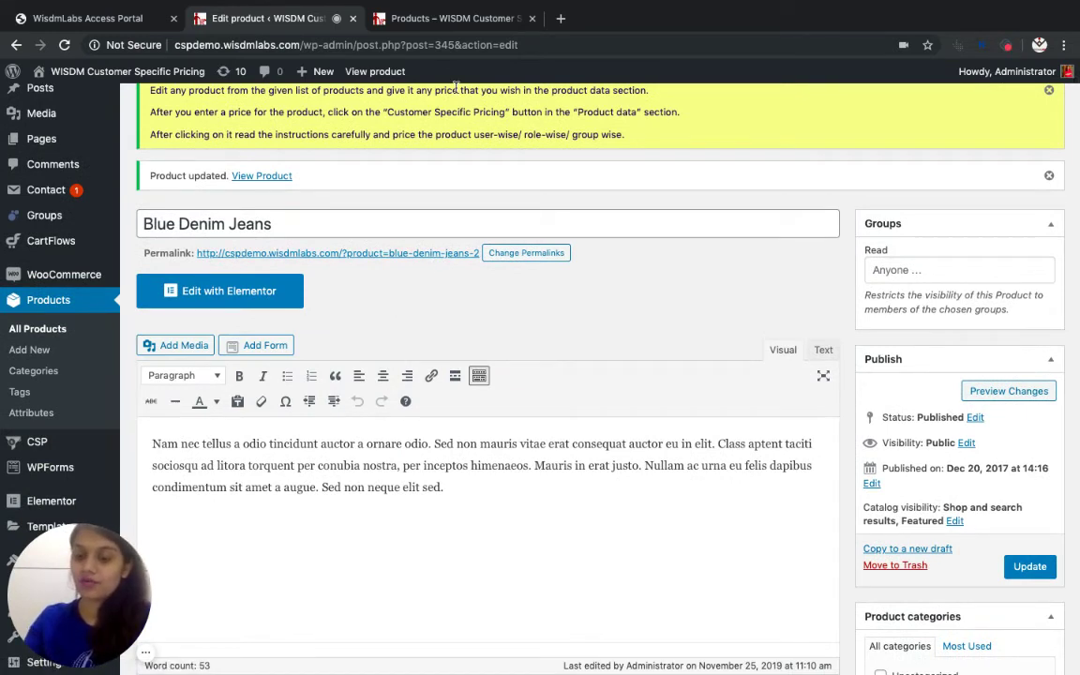
{"action": "mouse_move", "coordinate": [562, 661]}
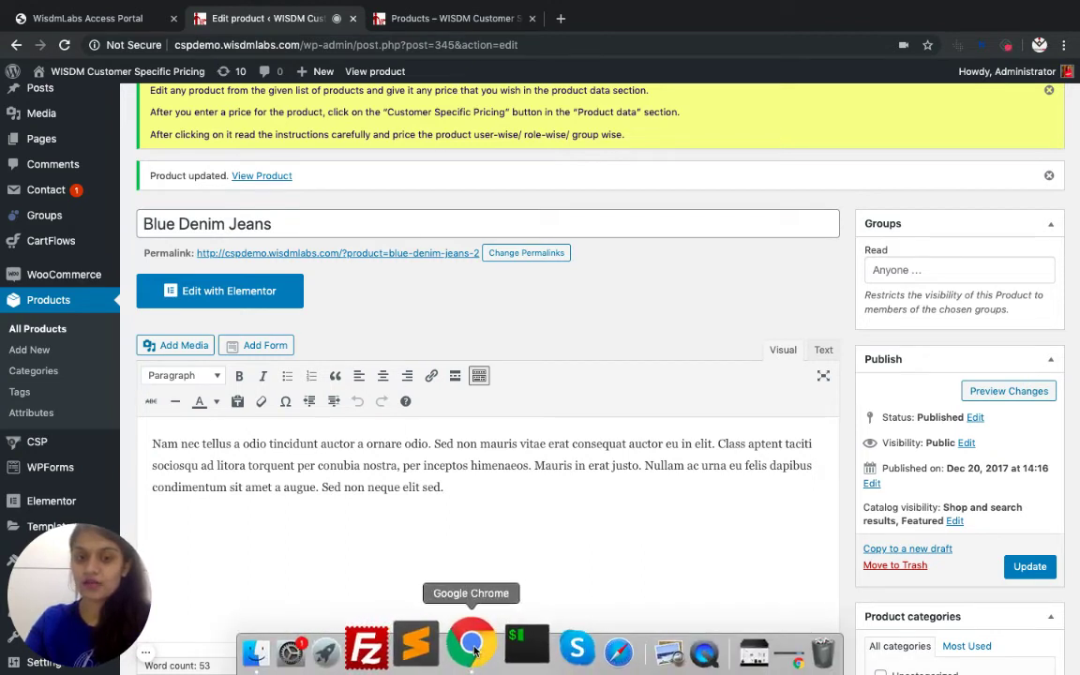
In the incognito storefront window, sign in with the subscriber's username and password
{"action": "right_click", "coordinate": [475, 650]}
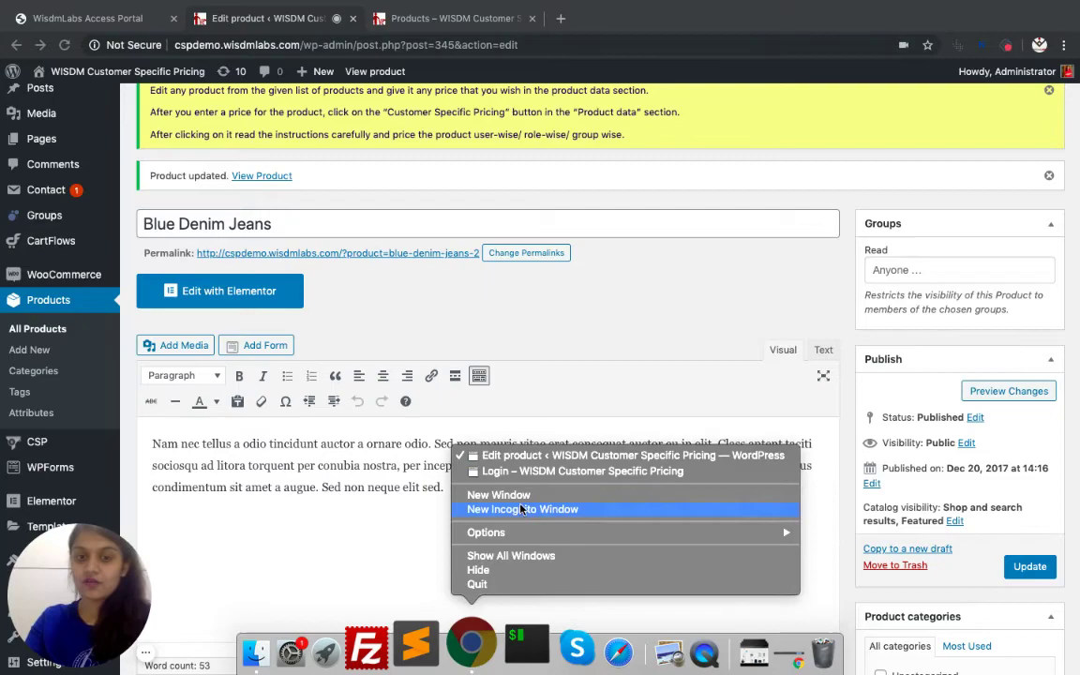
{"action": "left_click", "coordinate": [534, 472]}
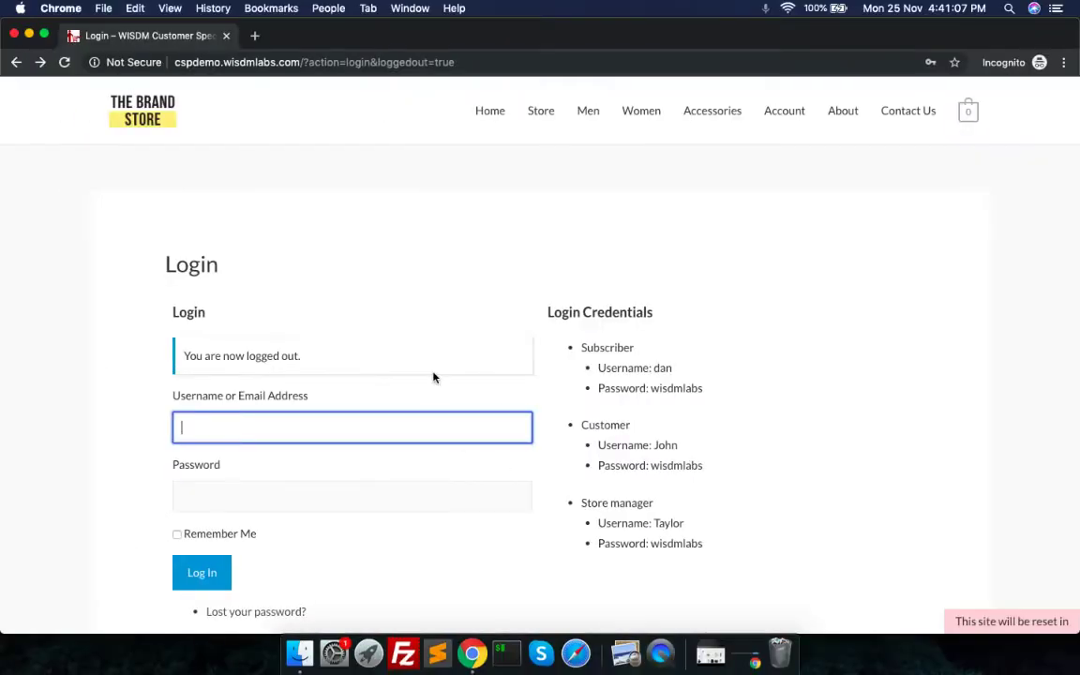
{"action": "type", "text": "dan"}
{"action": "key", "text": "Tab"}
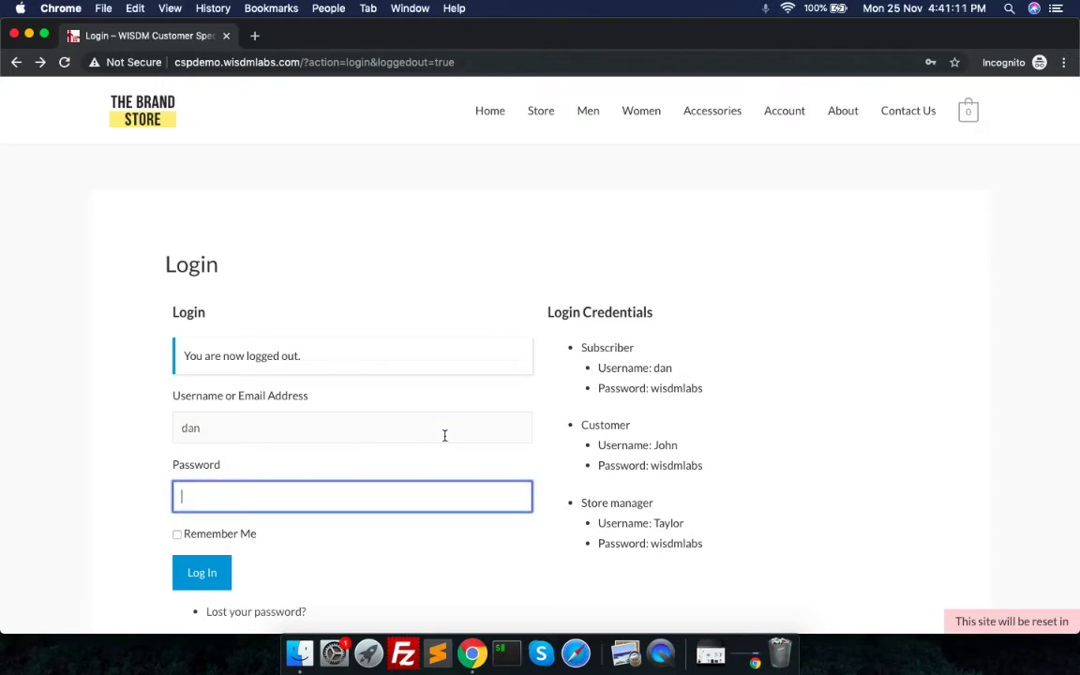
{"action": "type", "text": "wisdmlabs"}
{"action": "key", "text": "Return"}
Browse the Store listing to the men's Blue Denim Jeans and open its product page
{"action": "left_click", "coordinate": [542, 112]}
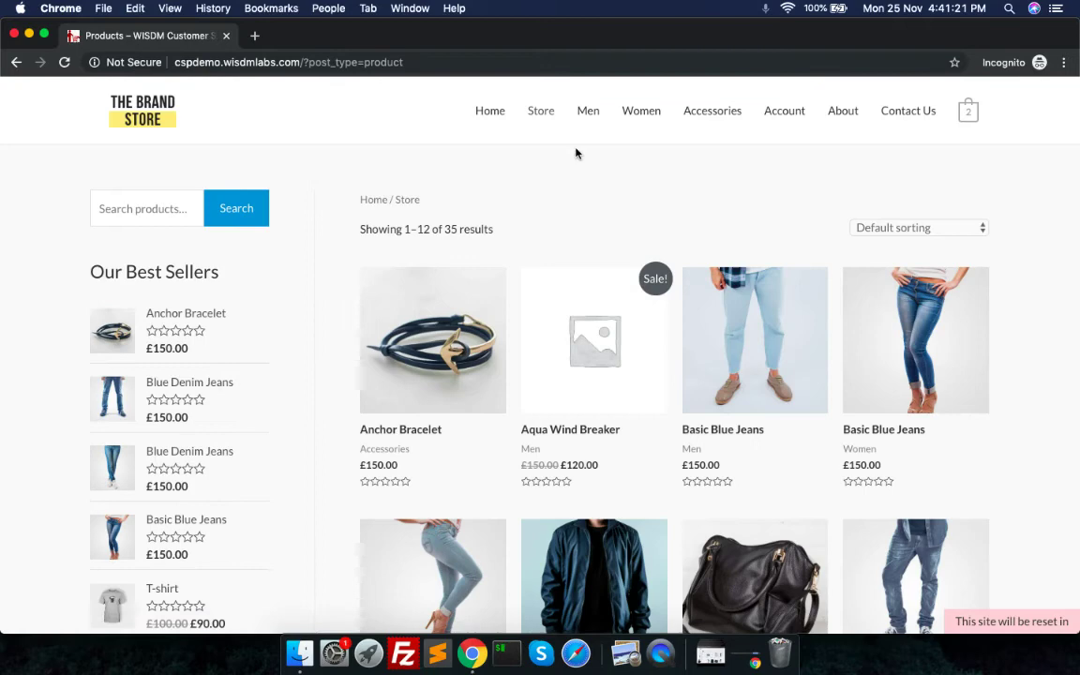
{"action": "scroll", "coordinate": [496, 330], "scroll_direction": "down", "scroll_amount": 4}
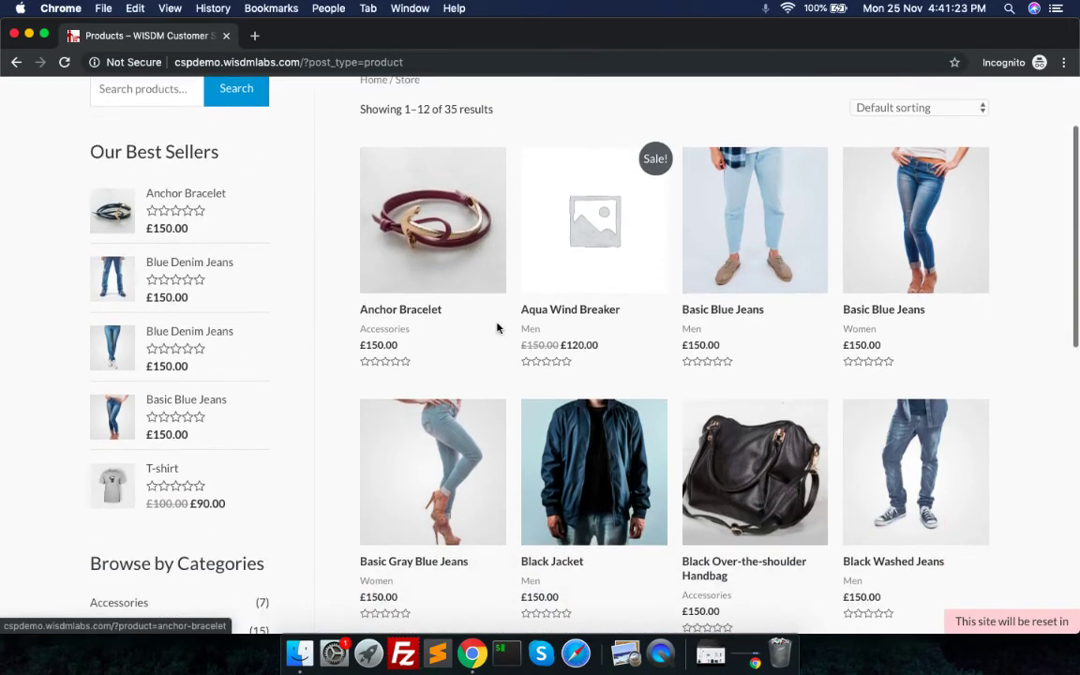
{"action": "scroll", "coordinate": [497, 327], "scroll_direction": "down", "scroll_amount": 4}
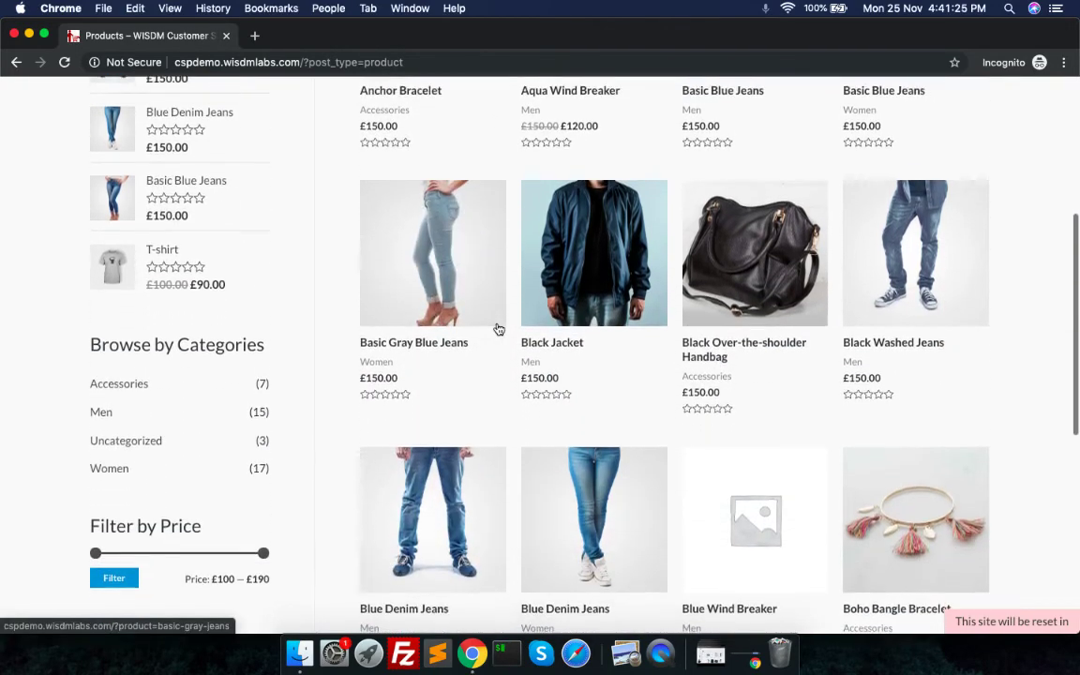
{"action": "scroll", "coordinate": [497, 327], "scroll_direction": "down", "scroll_amount": 3}
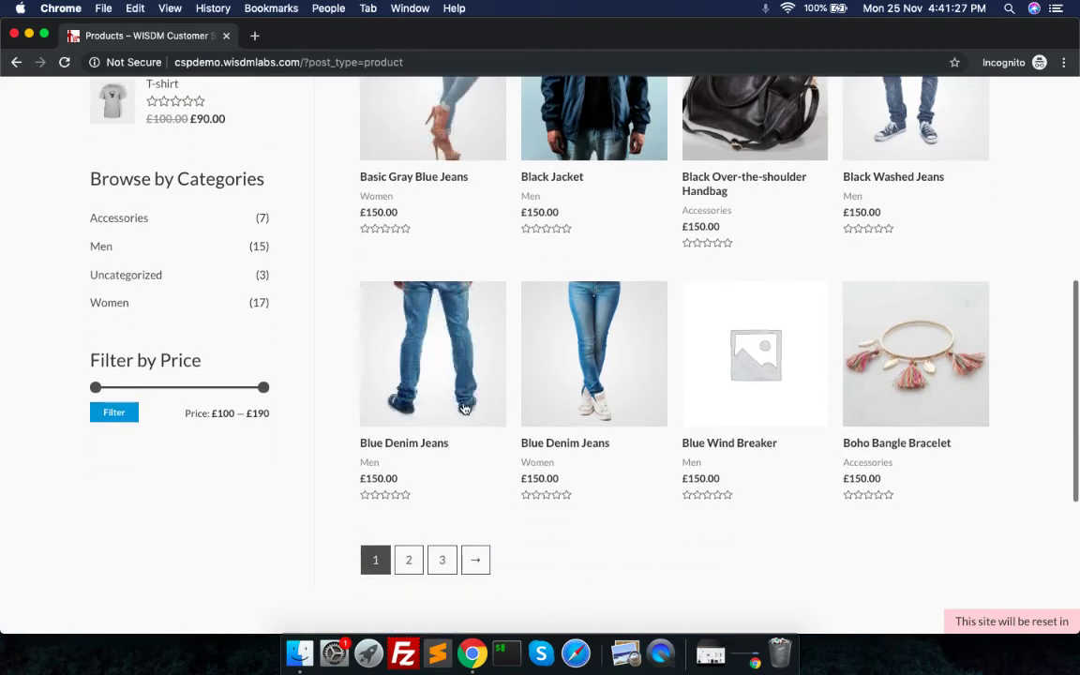
{"action": "scroll", "coordinate": [490, 401], "scroll_direction": "down", "scroll_amount": 1}
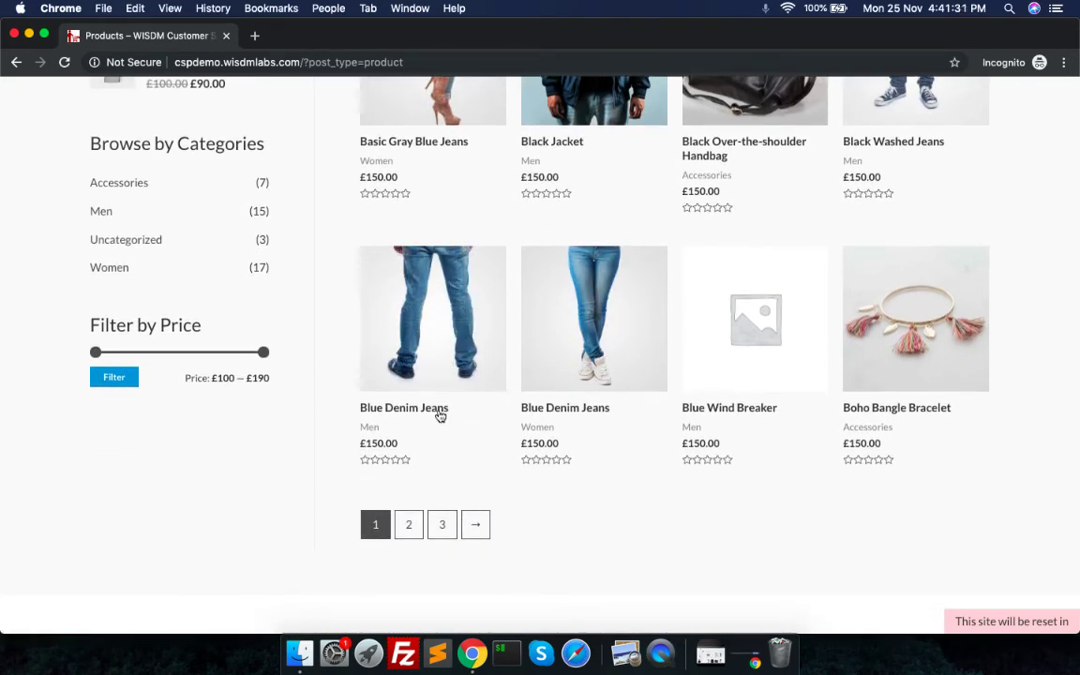
{"action": "left_click", "coordinate": [440, 416]}
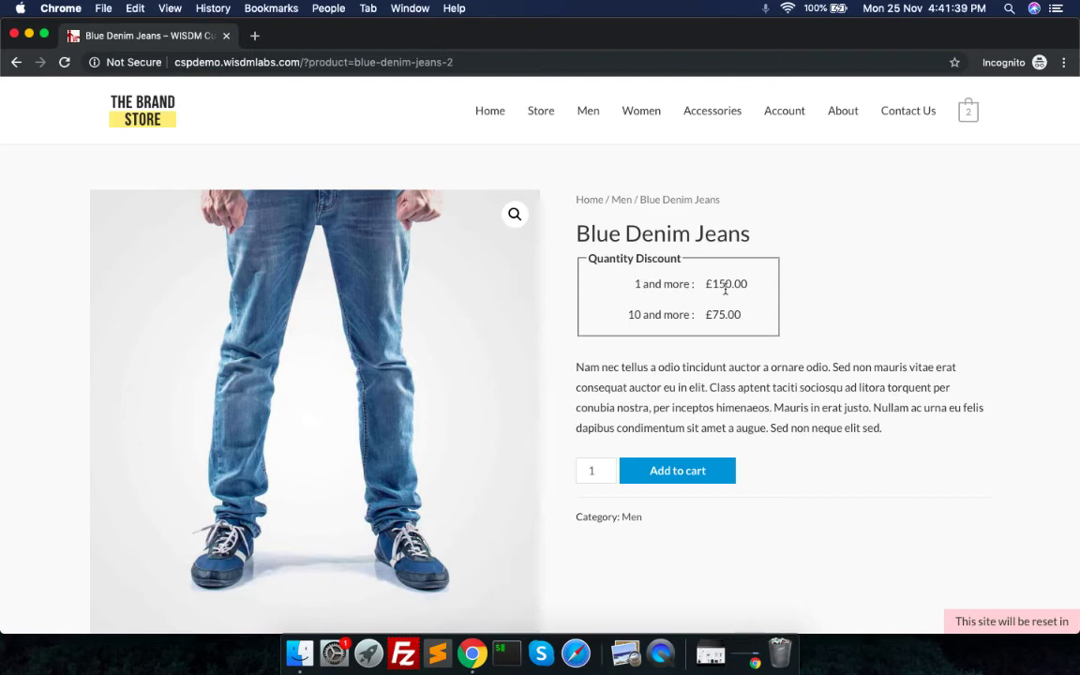
Note the £150.00 price and 10+ tier, enter quantity 10, and verify the £750.00 total
{"action": "double_click", "coordinate": [724, 289]}
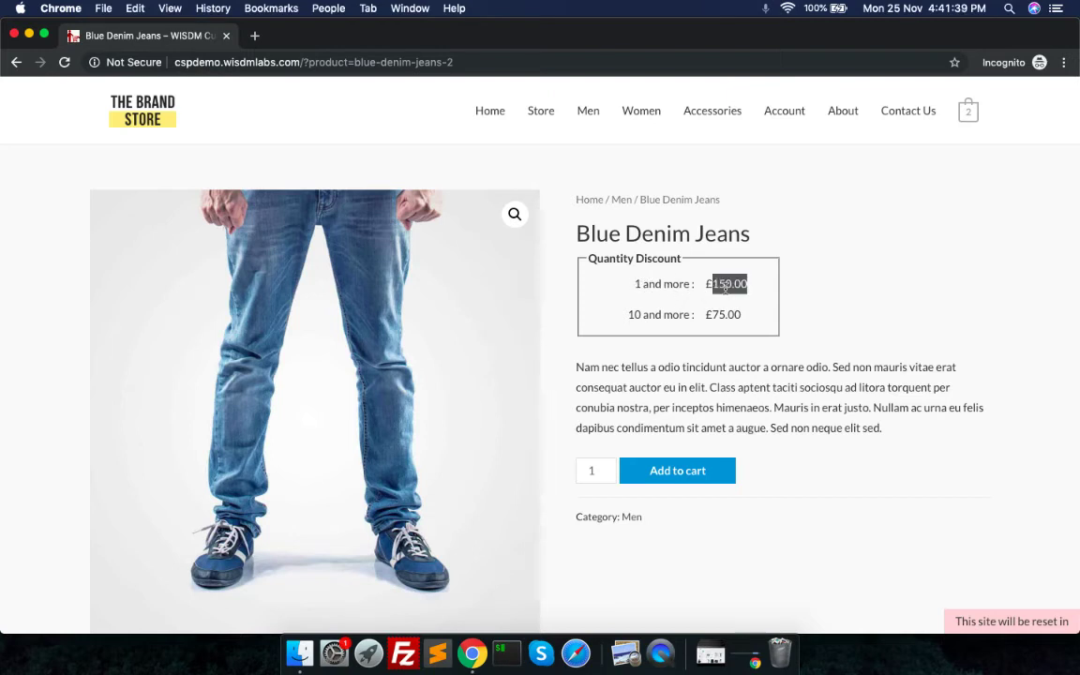
{"action": "double_click", "coordinate": [634, 315]}
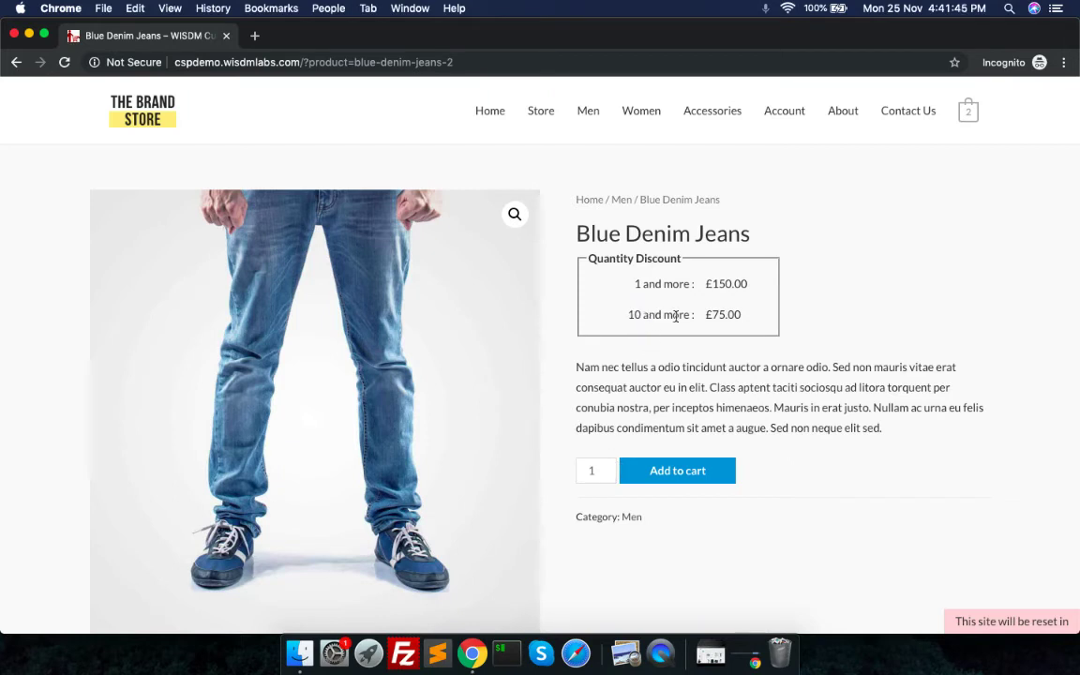
{"action": "left_click", "coordinate": [592, 470]}
{"action": "type", "text": "10"}
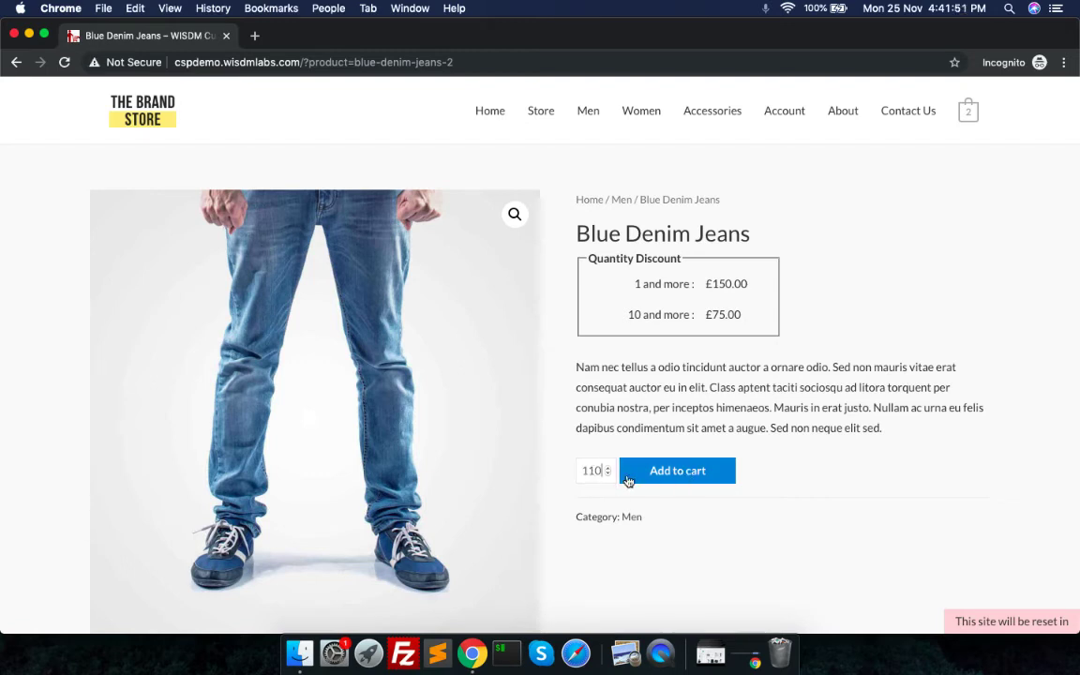
{"action": "key", "text": "BackSpace"}
{"action": "key", "text": "BackSpace"}
{"action": "type", "text": "0"}
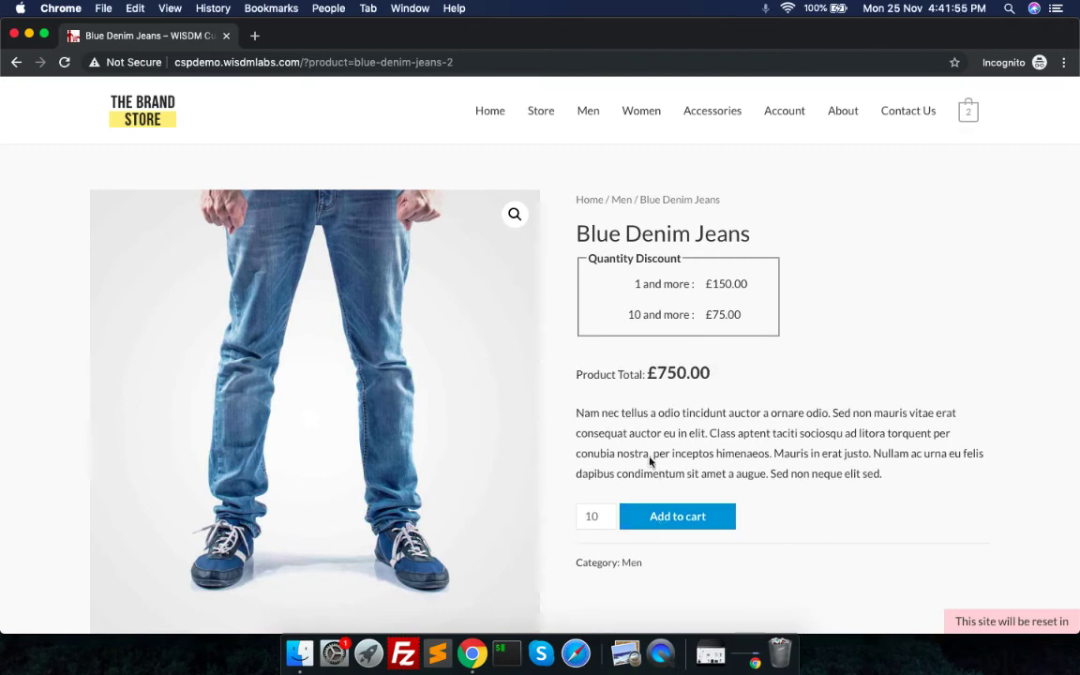
{"action": "double_click", "coordinate": [664, 373]}
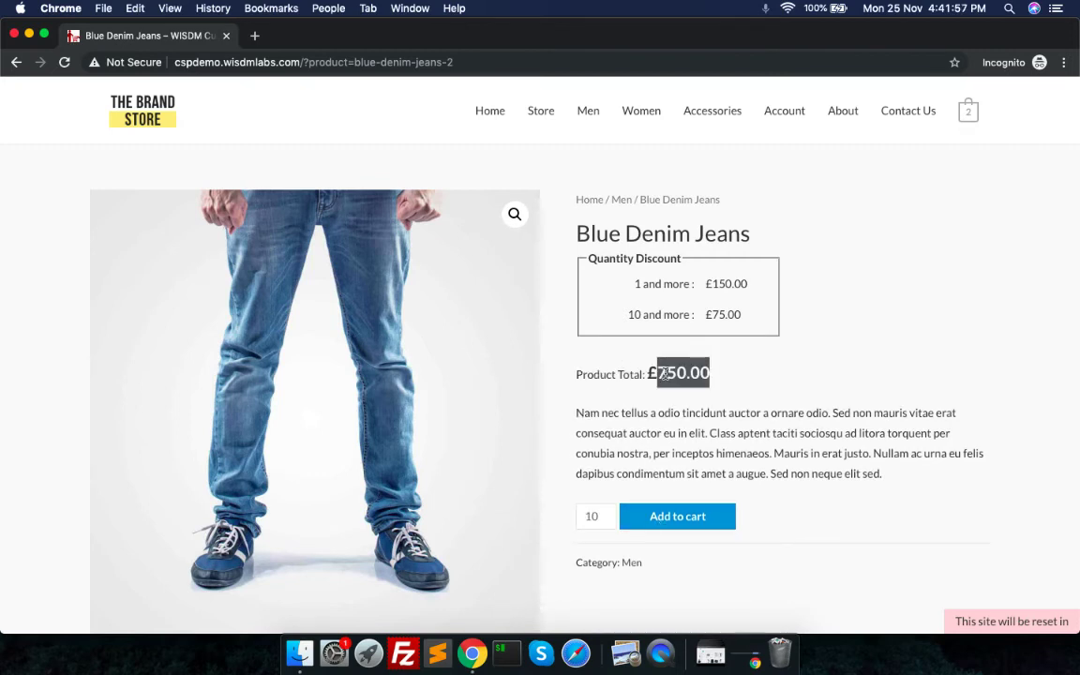